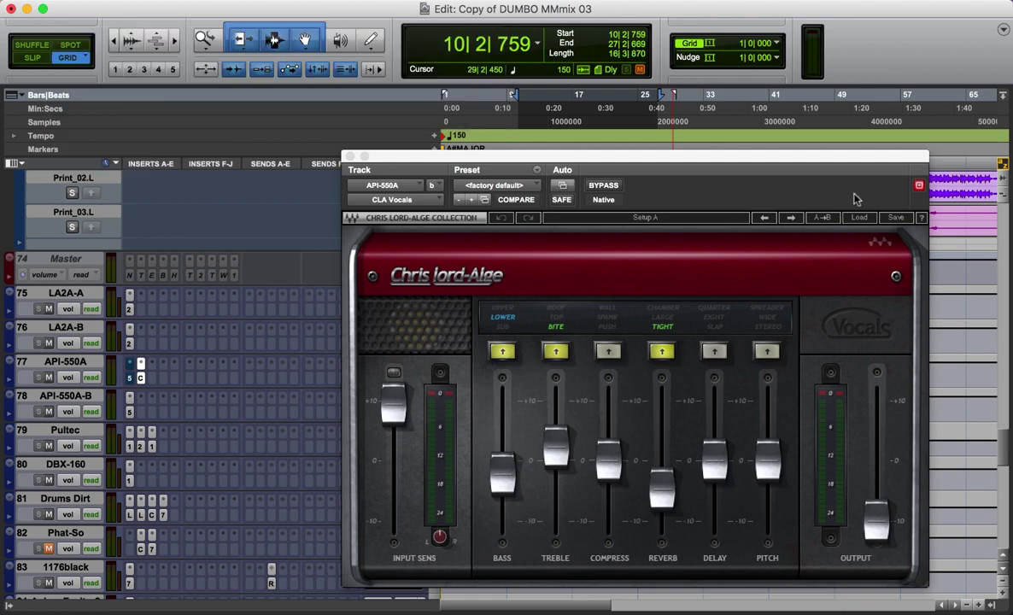
# Try boosting and cutting the Treble fader in the CLA Vocals plug-in and restore its previous level
pyautogui.moveTo(780, 163); pyautogui.dragTo(718, 111)
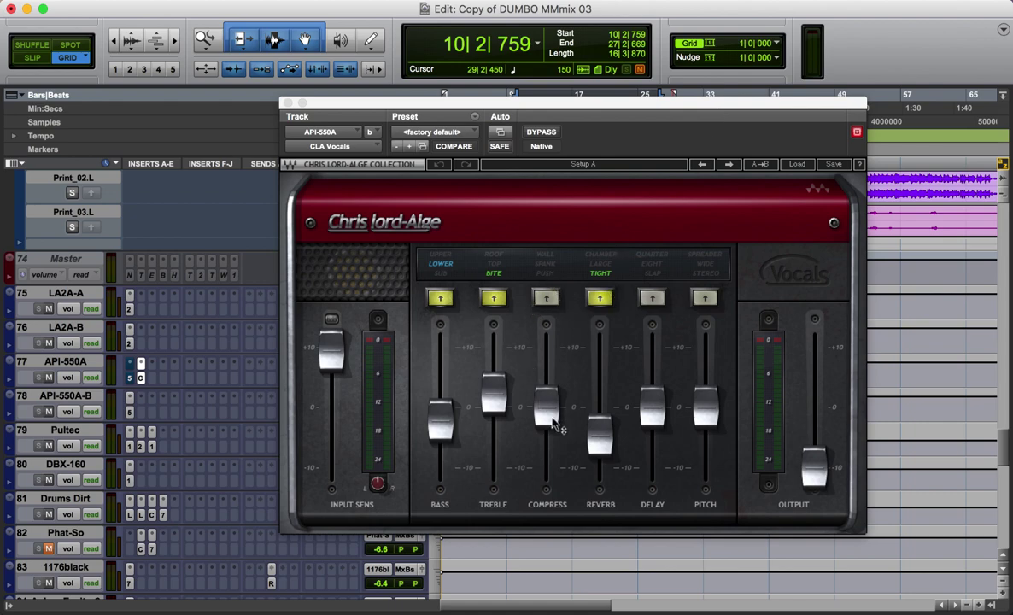
pyautogui.moveTo(549, 416)
pyautogui.moveTo(505, 386)
pyautogui.click(501, 408)
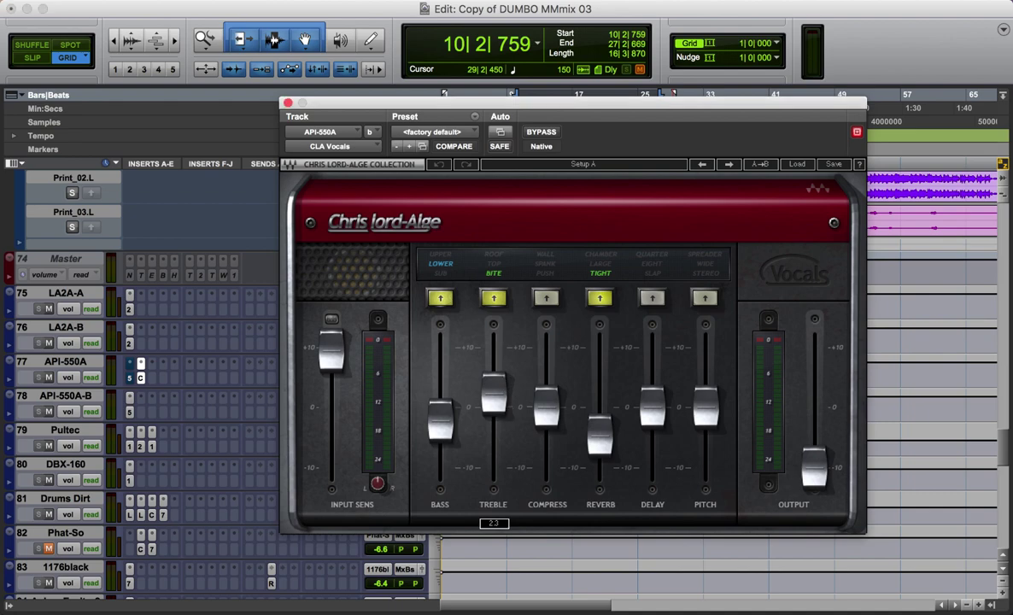
pyautogui.keyDown('alt'); pyautogui.click(500, 406); pyautogui.keyUp('alt')
pyautogui.moveTo(500, 406); pyautogui.dragTo(500, 345)
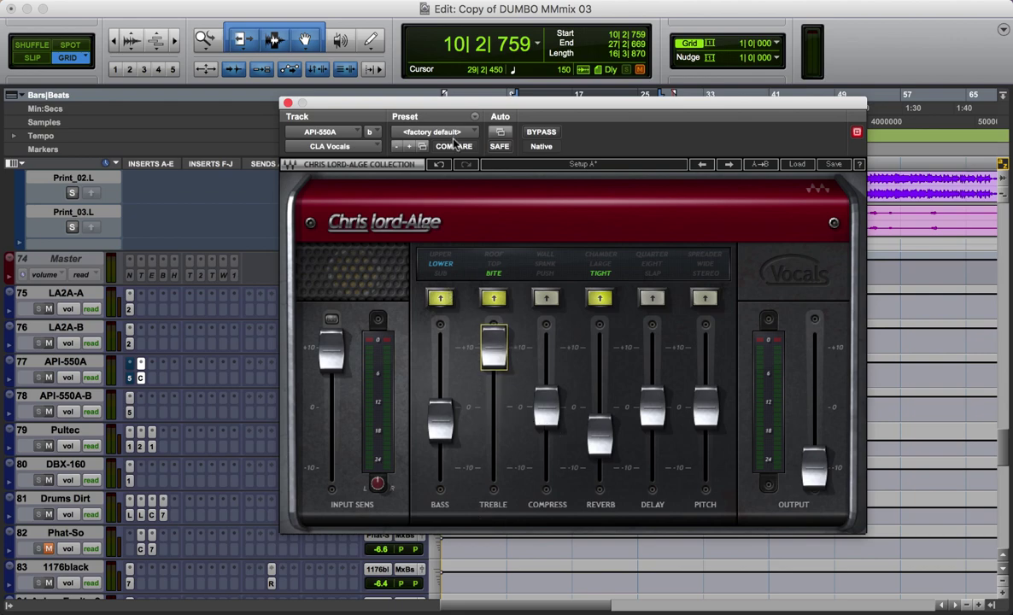
pyautogui.click(439, 164)
pyautogui.moveTo(494, 408); pyautogui.dragTo(500, 470)
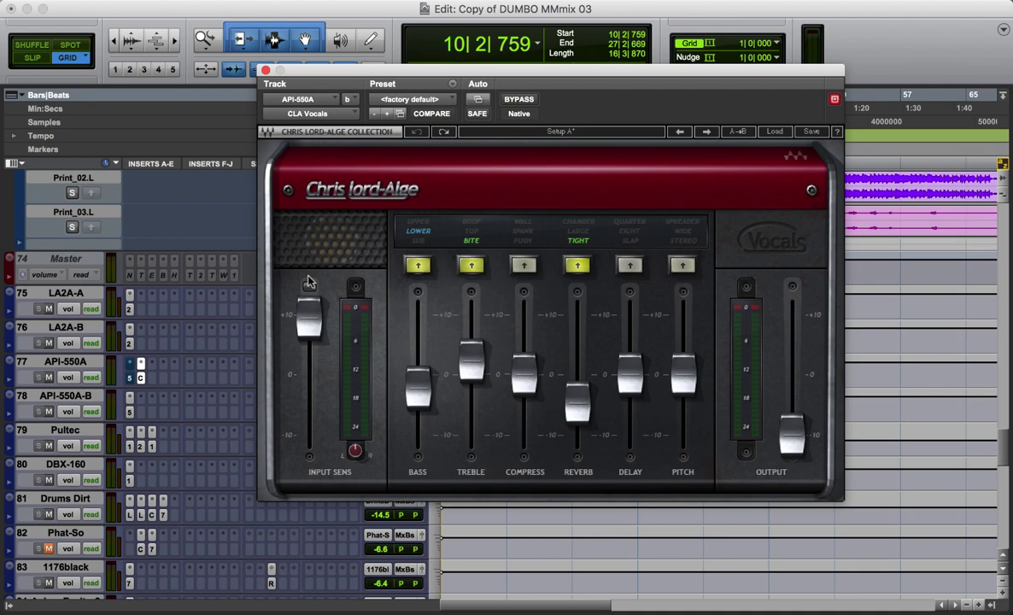
# Play the selected song section from bar 10 with CLA Vocals active, and stop playback
pyautogui.moveTo(310, 305)
pyautogui.moveTo(309, 318)
pyautogui.moveTo(789, 76); pyautogui.dragTo(494, 208)
pyautogui.scroll(10, 832, 229)
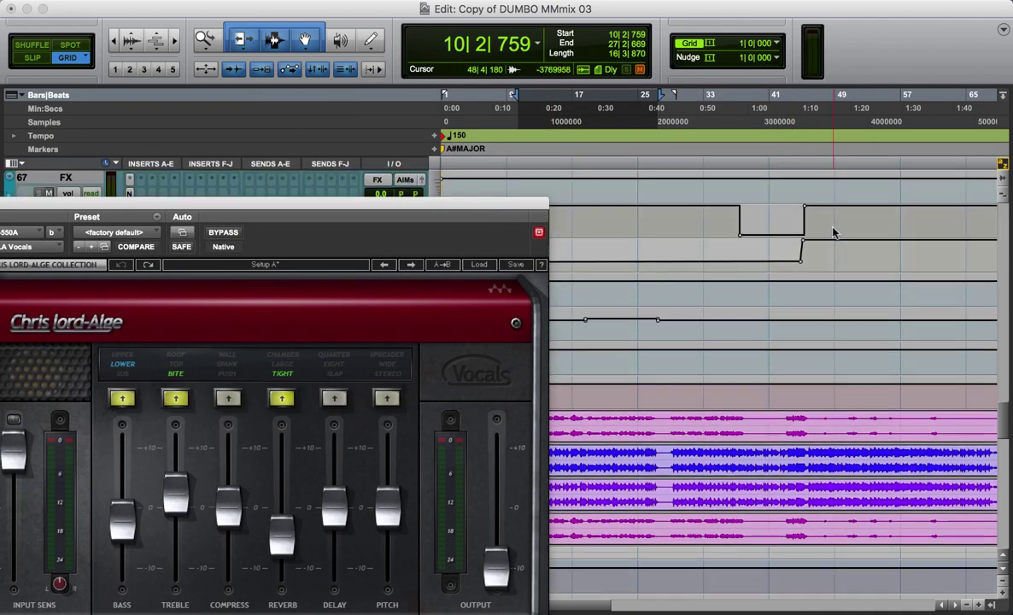
pyautogui.scroll(10, 832, 232)
pyautogui.moveTo(490, 203); pyautogui.dragTo(569, 139)
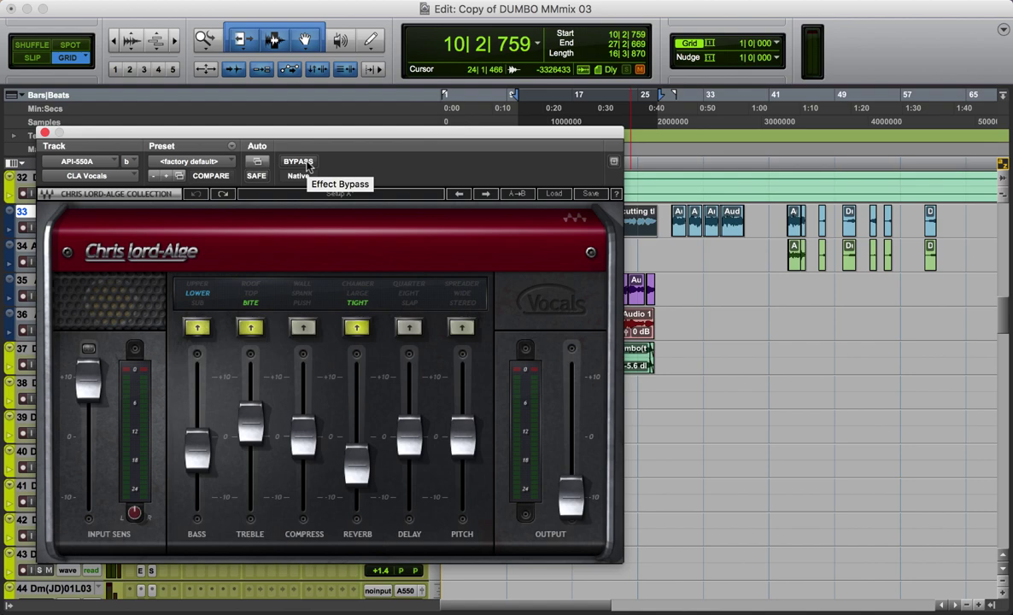
pyautogui.press('space')
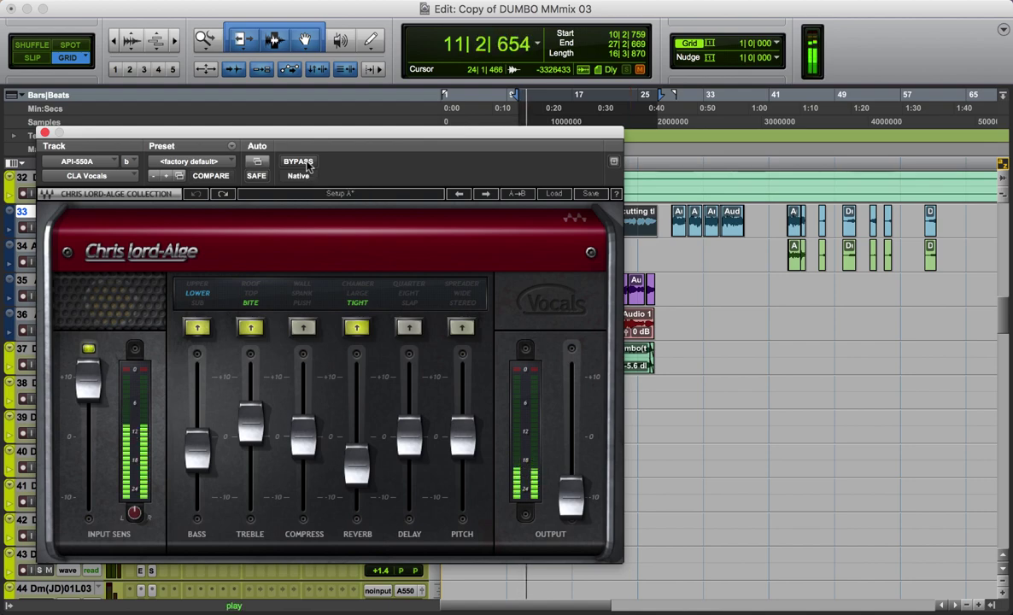
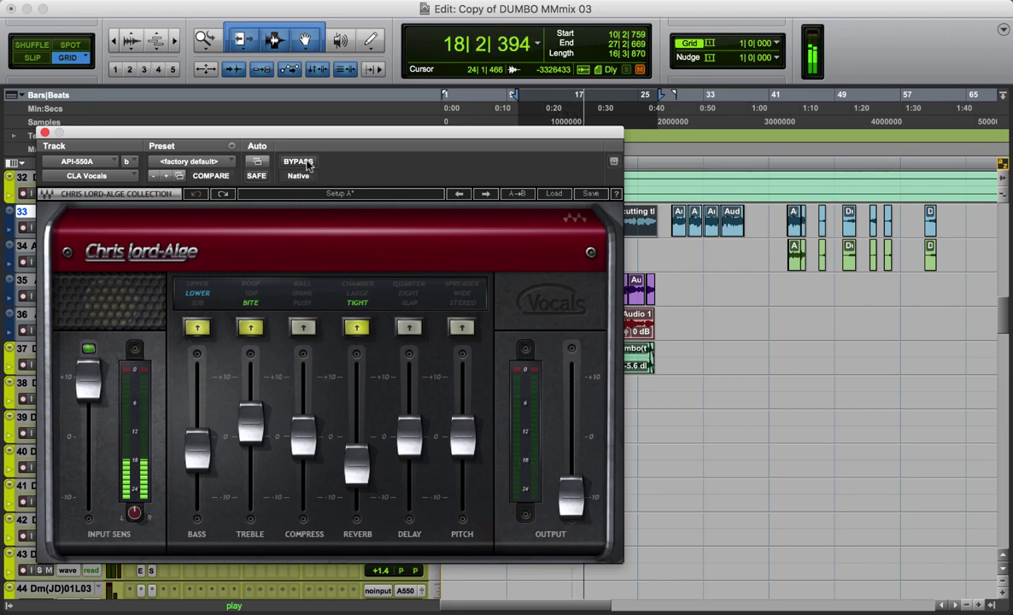
pyautogui.press('space')
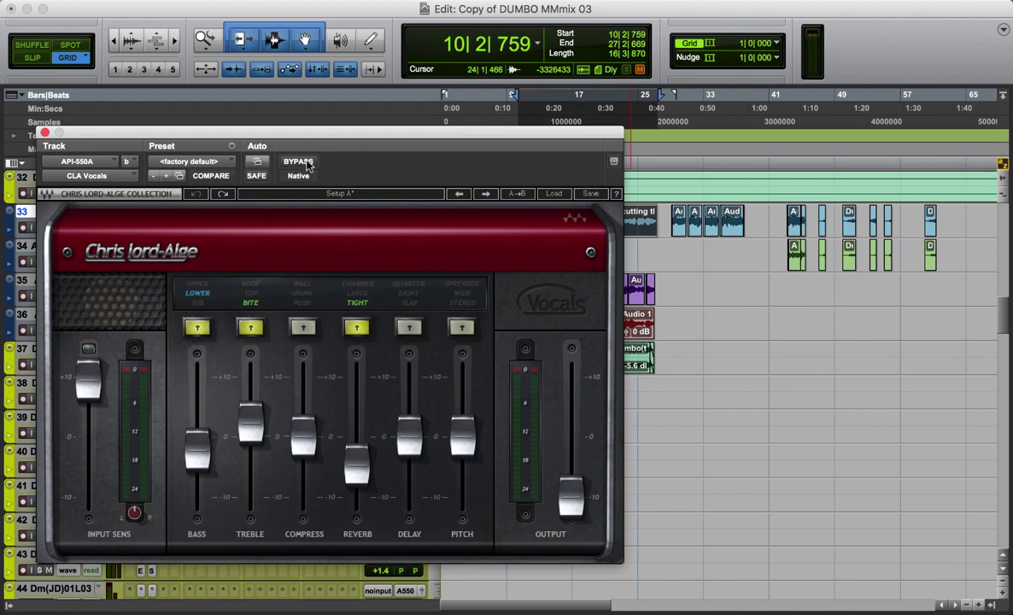
# Bypass CLA Vocals and play the same section to hear it without the effect
pyautogui.click(298, 162)
pyautogui.press('space')
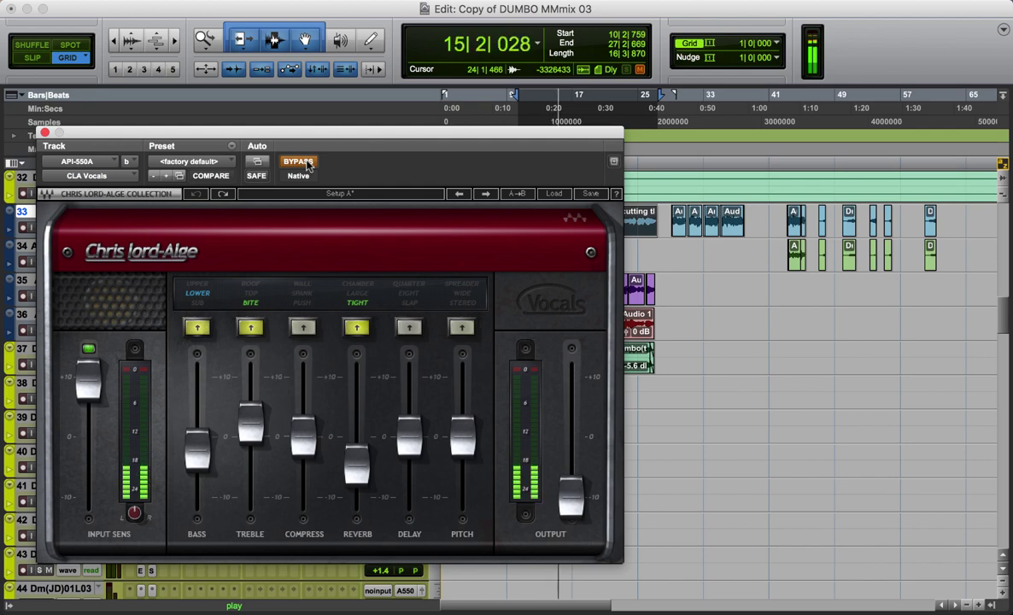
pyautogui.press('space')
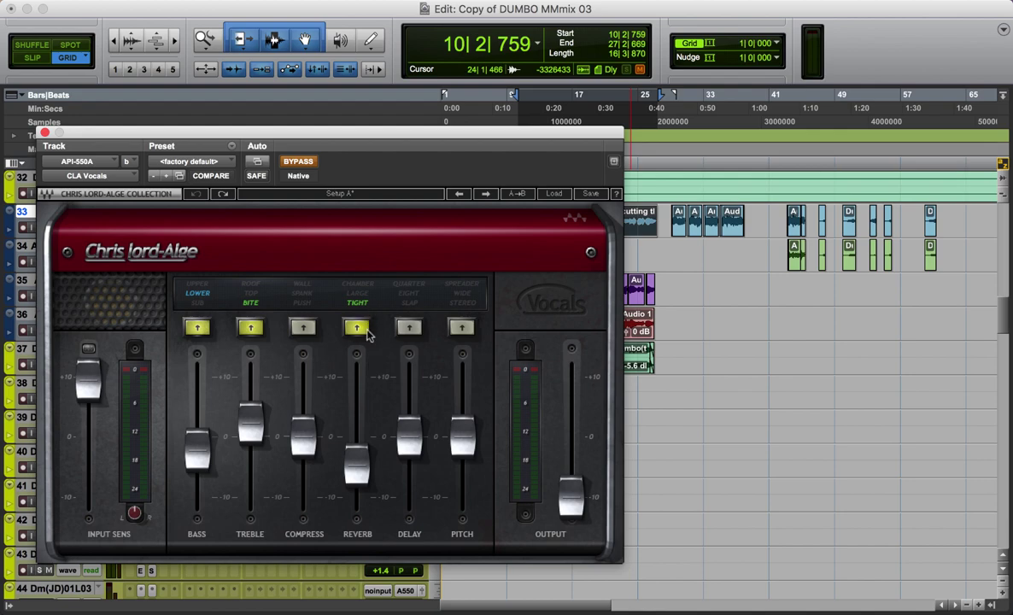
# Reactivate CLA Vocals and play the section again to hear the effect in the mix
pyautogui.moveTo(355, 465); pyautogui.dragTo(355, 463)
pyautogui.click(299, 163)
pyautogui.press('space')
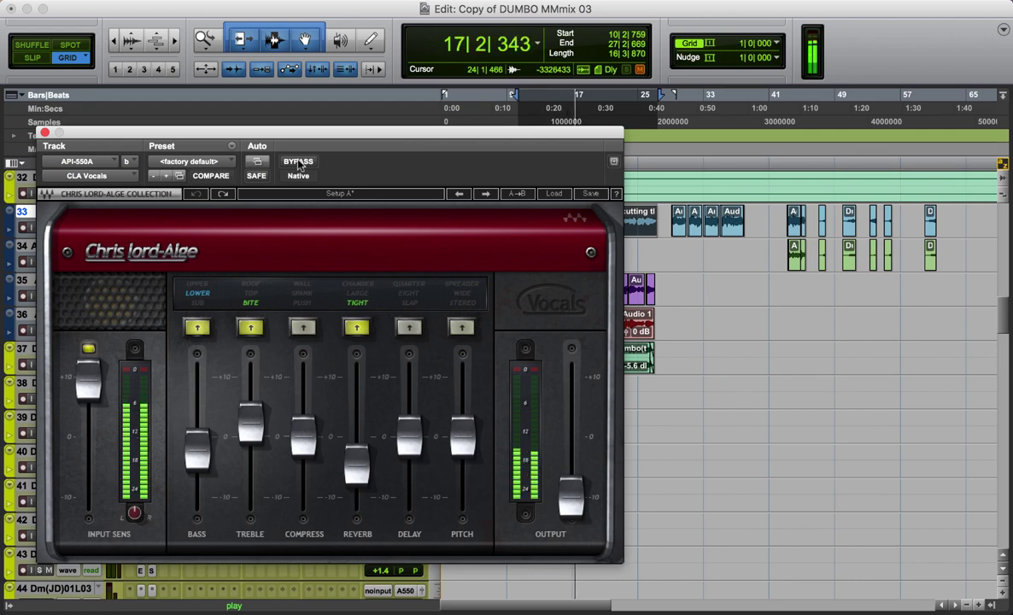
pyautogui.press('space')
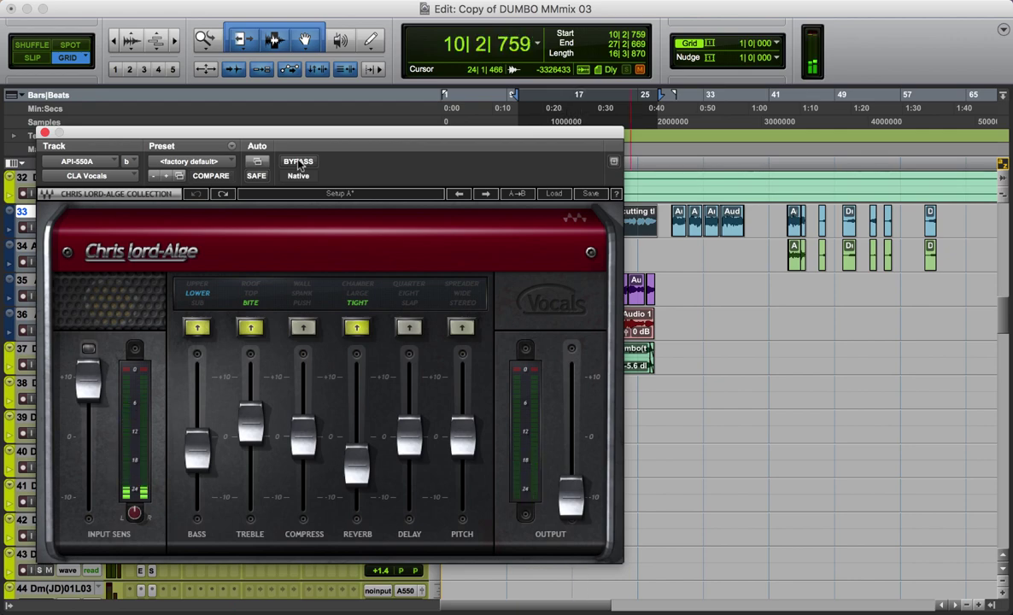
# Compare the section once more with CLA Vocals bypassed, and re-enable the plug-in after stopping playback
pyautogui.click(298, 162)
pyautogui.press('space')
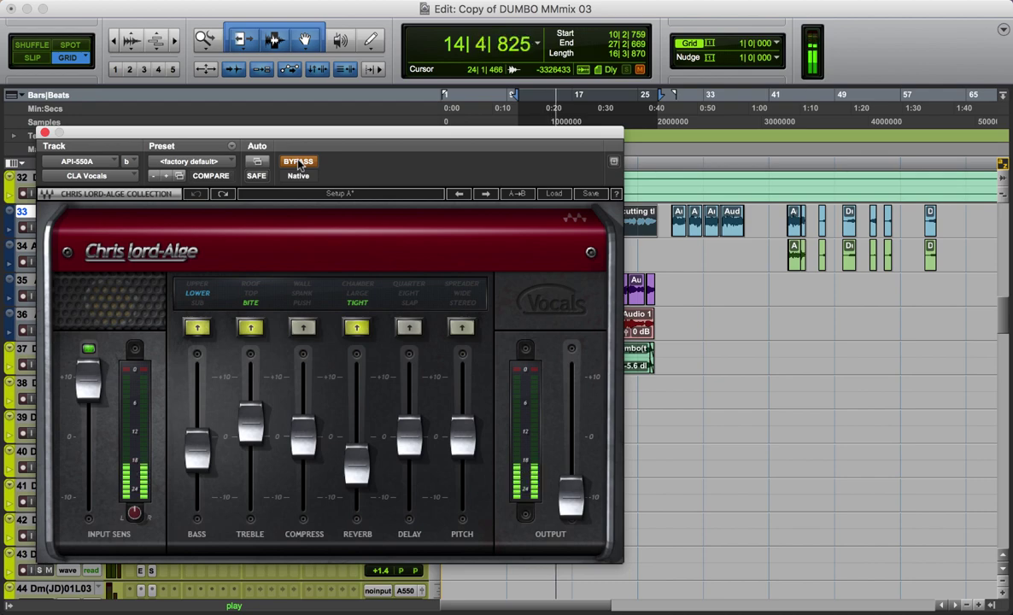
pyautogui.press('space')
pyautogui.click(298, 162)
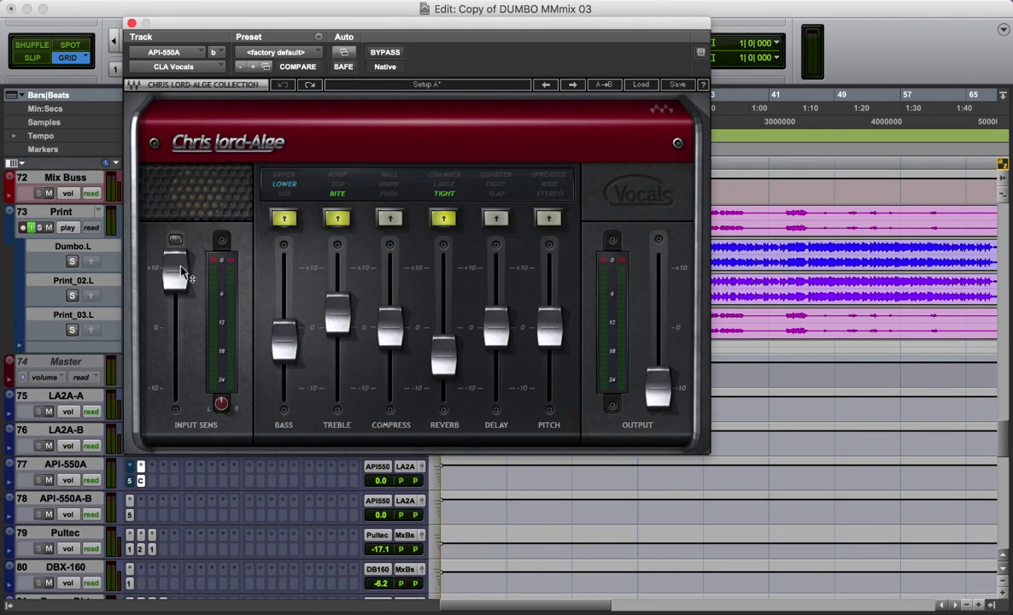
# Try Input Sens at 0.0 and Output at about 0 while the section plays
pyautogui.moveTo(182, 275); pyautogui.dragTo(182, 333)
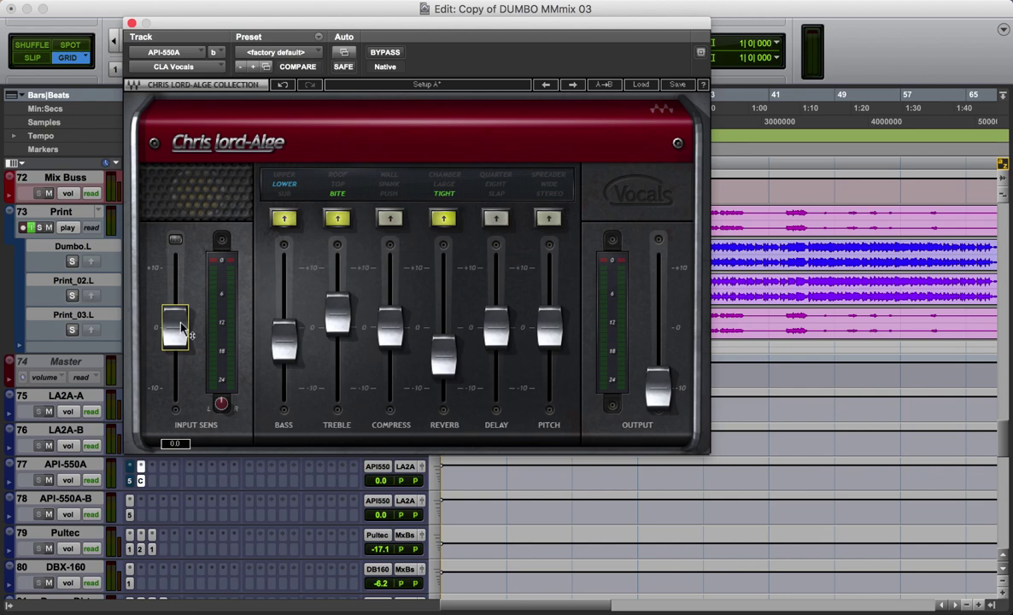
pyautogui.press('space')
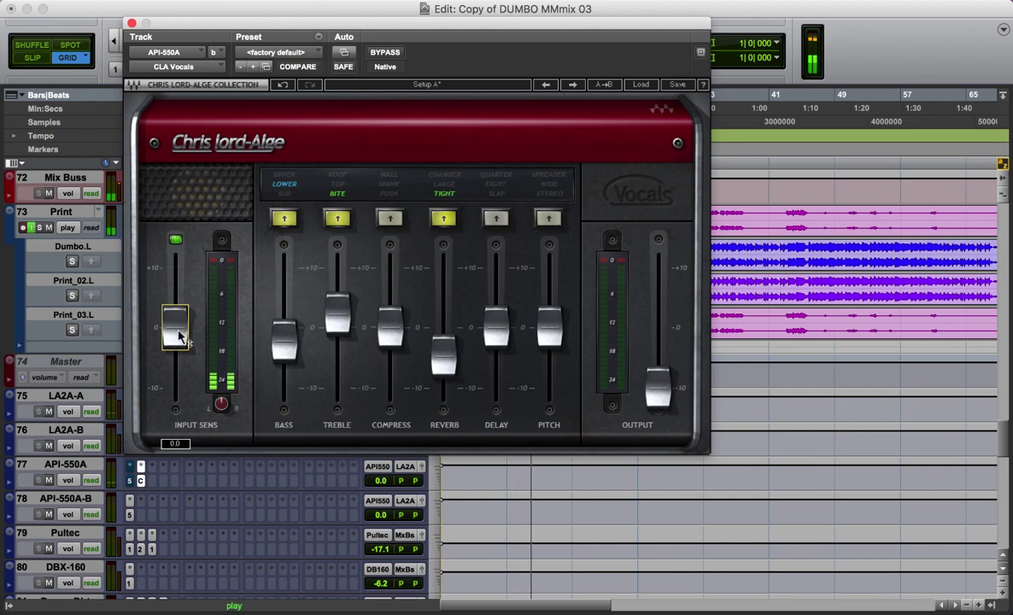
pyautogui.moveTo(661, 395); pyautogui.dragTo(660, 329)
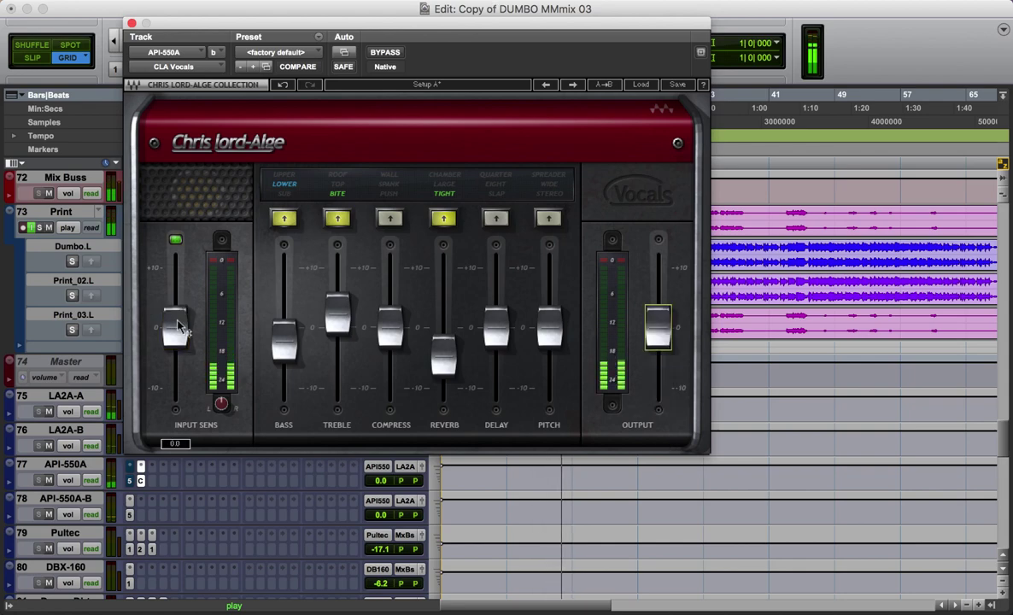
# Raise Input Sens to about +10 and lower Output to -10.0 during playback, and stop the song
pyautogui.moveTo(178, 327); pyautogui.dragTo(175, 269)
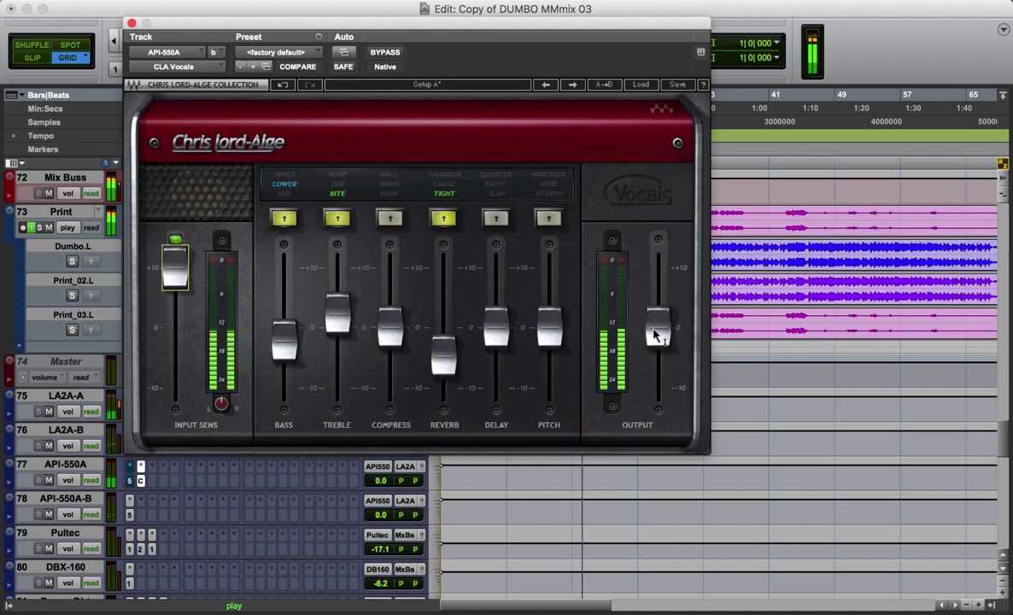
pyautogui.moveTo(654, 333); pyautogui.dragTo(656, 394)
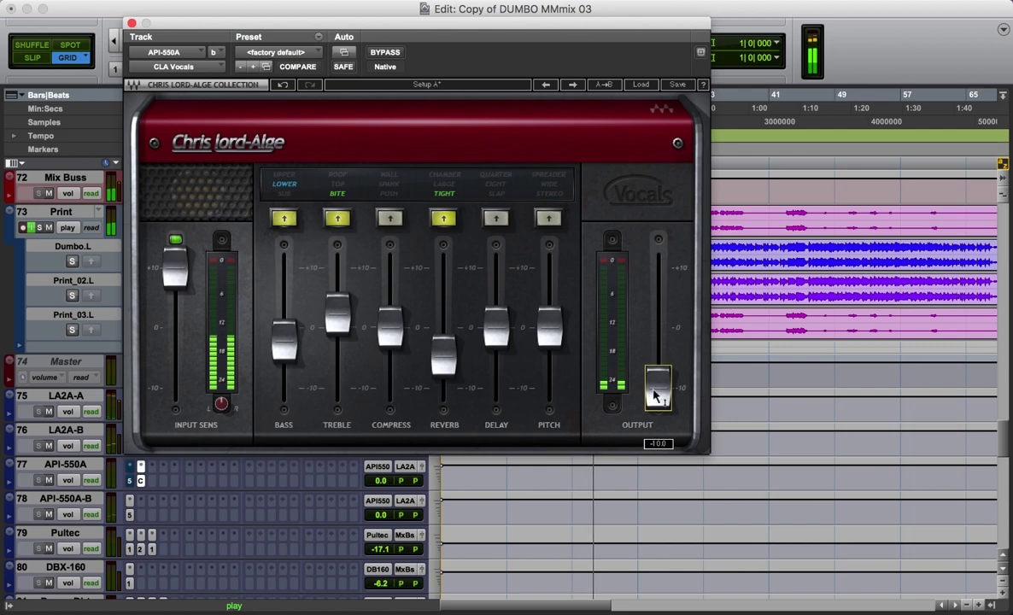
pyautogui.press('space')
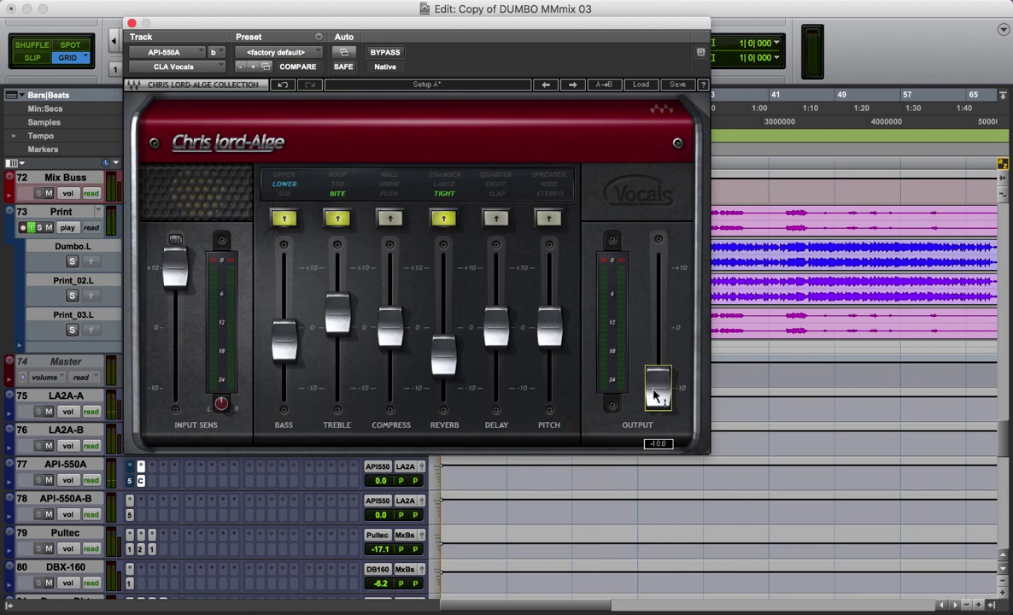
# Try offsetting Output to about -9.1 and Input Sens to 9.2, and return them to about -10 and +10
pyautogui.moveTo(656, 394)
pyautogui.mouseDown()
pyautogui.moveTo(658, 325)
pyautogui.moveTo(672, 389)
pyautogui.mouseUp()
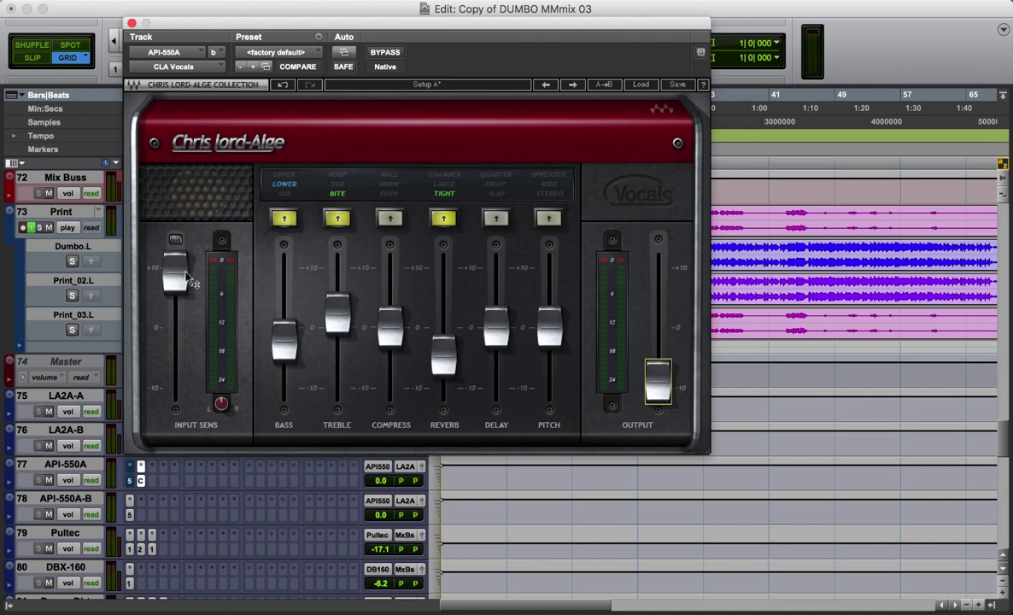
pyautogui.click(774, 329)
pyautogui.press('space')
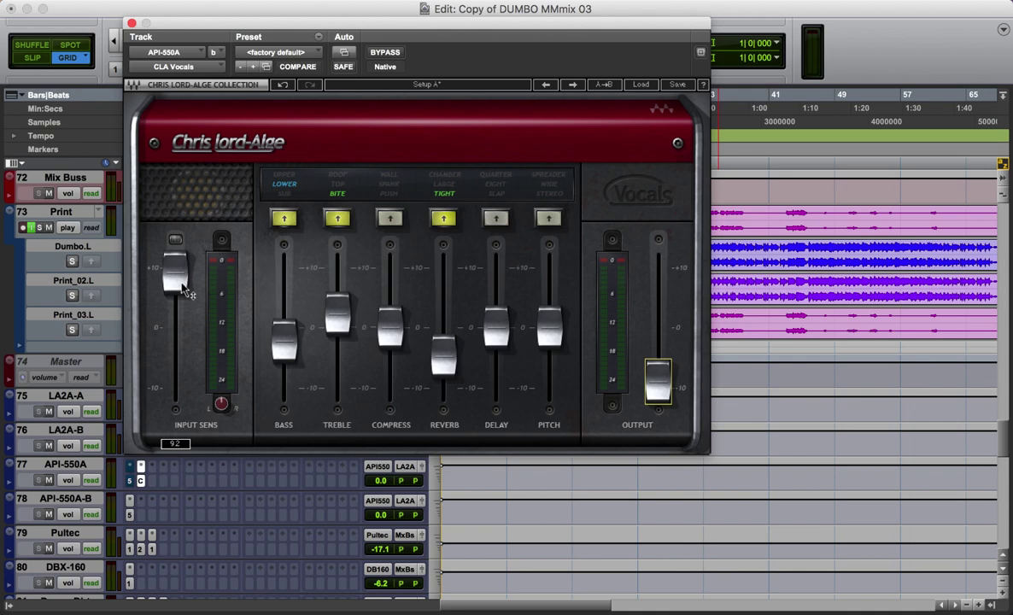
pyautogui.moveTo(186, 293); pyautogui.dragTo(186, 284)
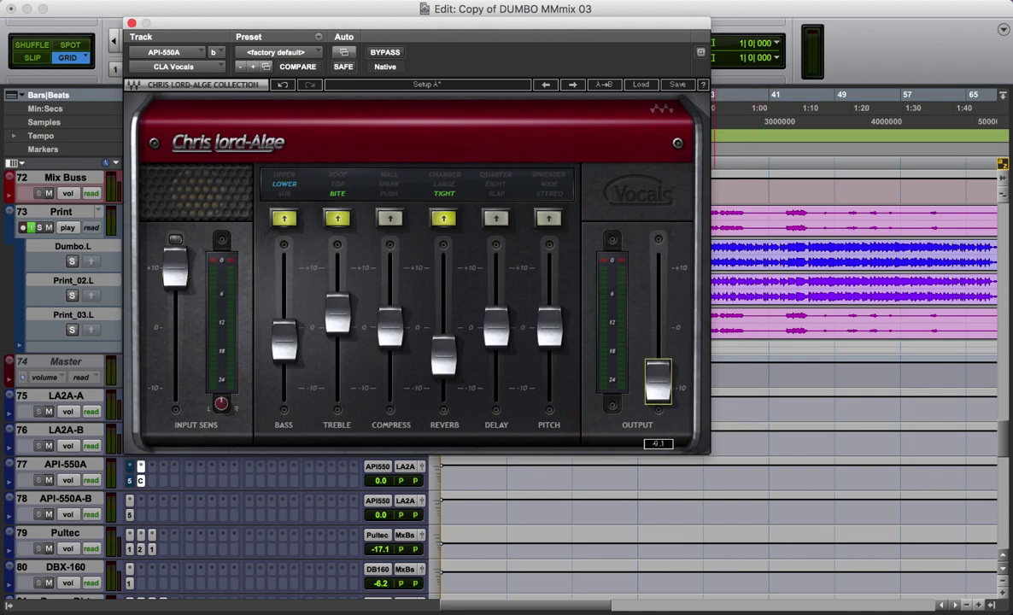
pyautogui.moveTo(658, 384); pyautogui.dragTo(666, 393)
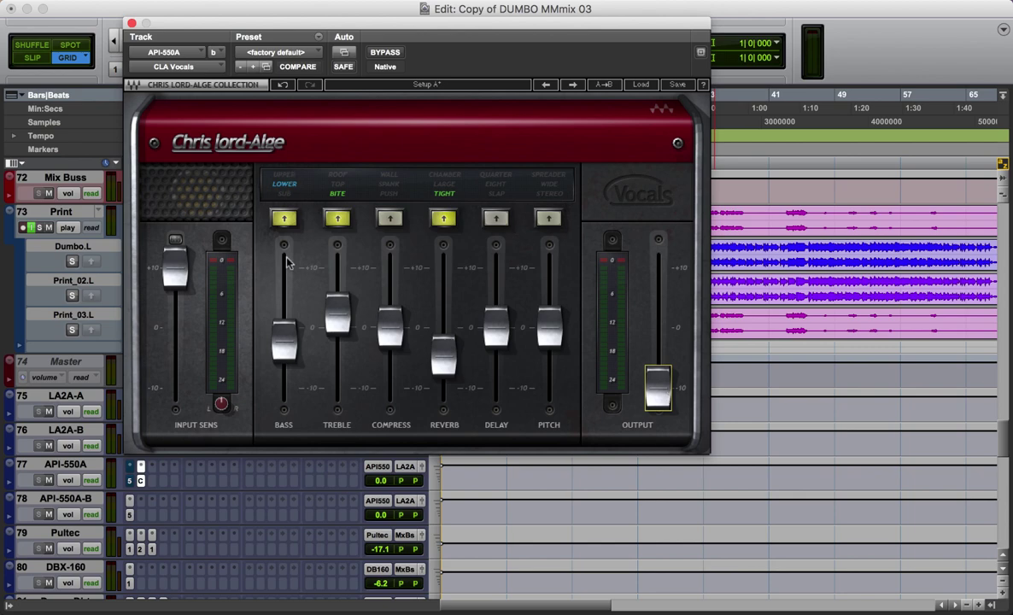
# Try the Bass fader at 0.0, restore its level, and switch the Bass mode to Sub
pyautogui.moveTo(293, 339); pyautogui.dragTo(293, 324)
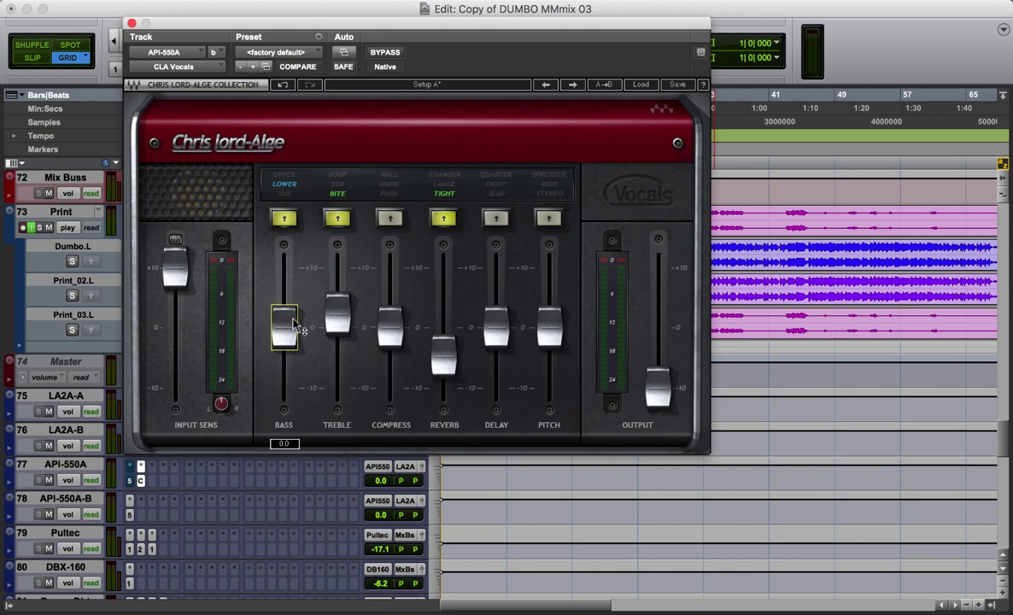
pyautogui.moveTo(373, 32); pyautogui.dragTo(293, 41)
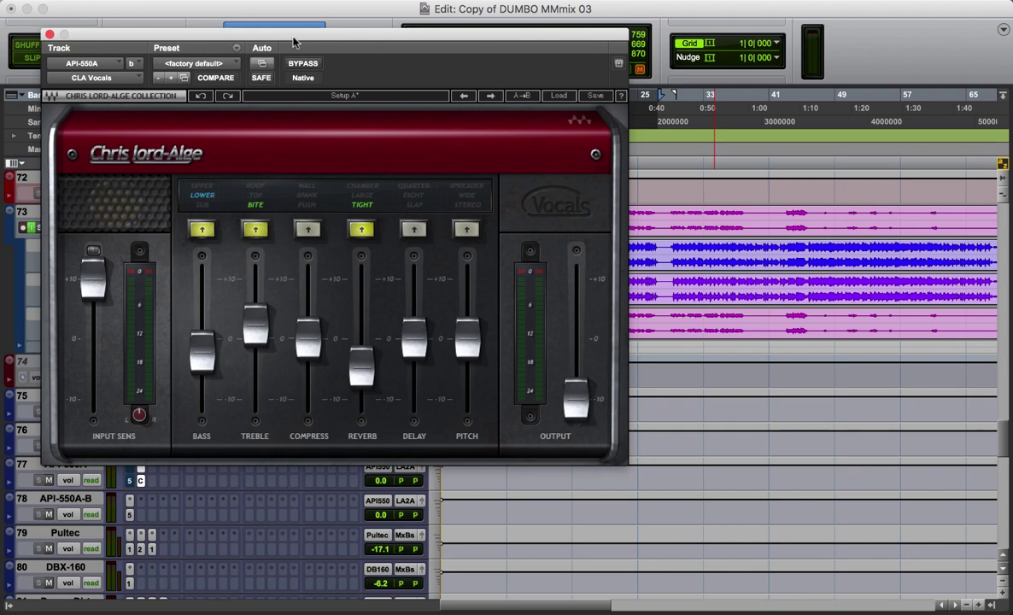
pyautogui.click(205, 229)
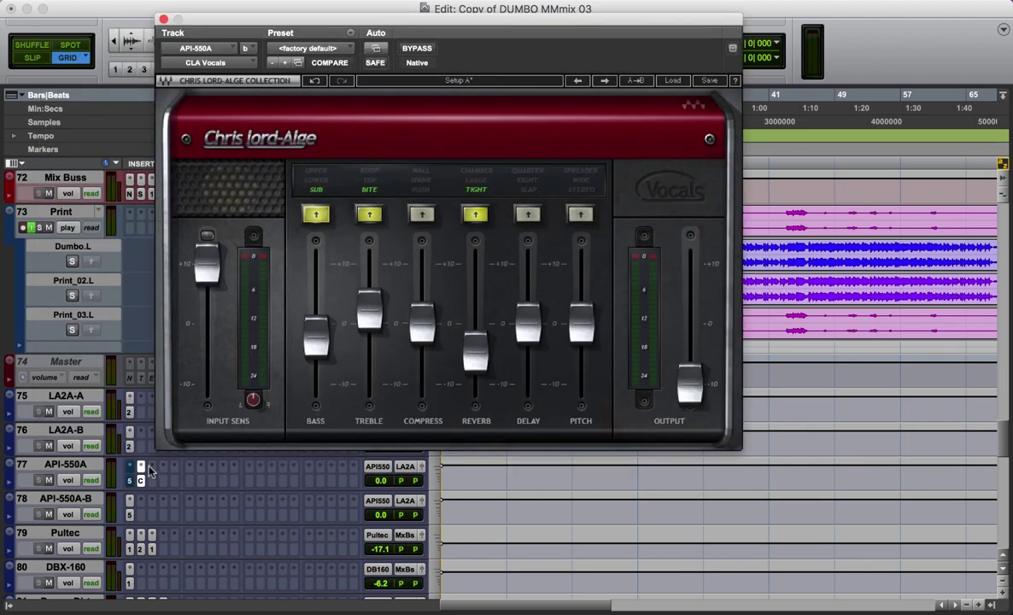
# Insert a stereo EQ3 7-Band after CLA Vocals on the API-550A track and place its window beside that plug-in
pyautogui.click(152, 469)
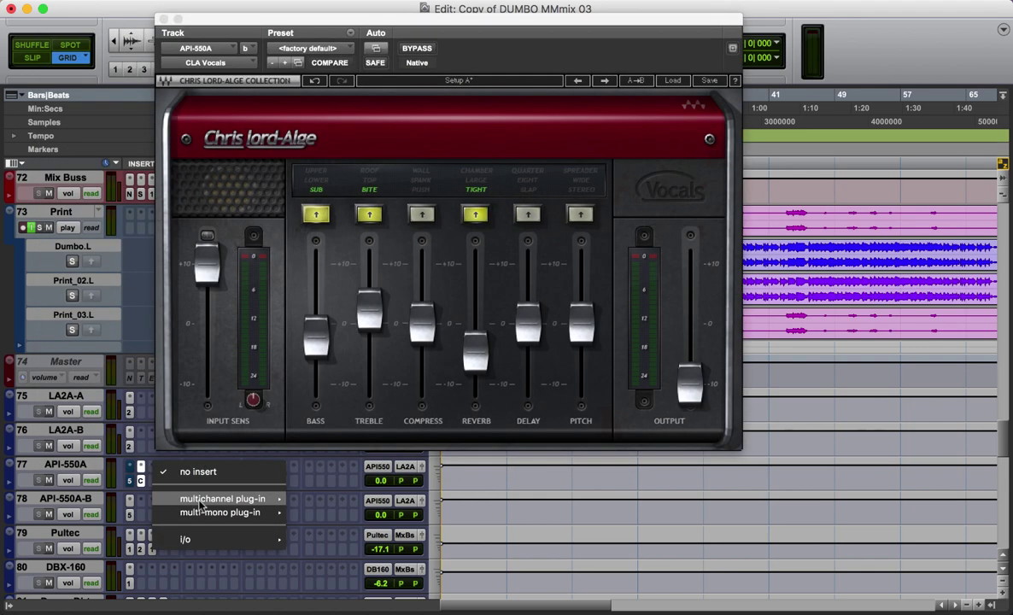
pyautogui.moveTo(220, 498)
pyautogui.moveTo(410, 128)
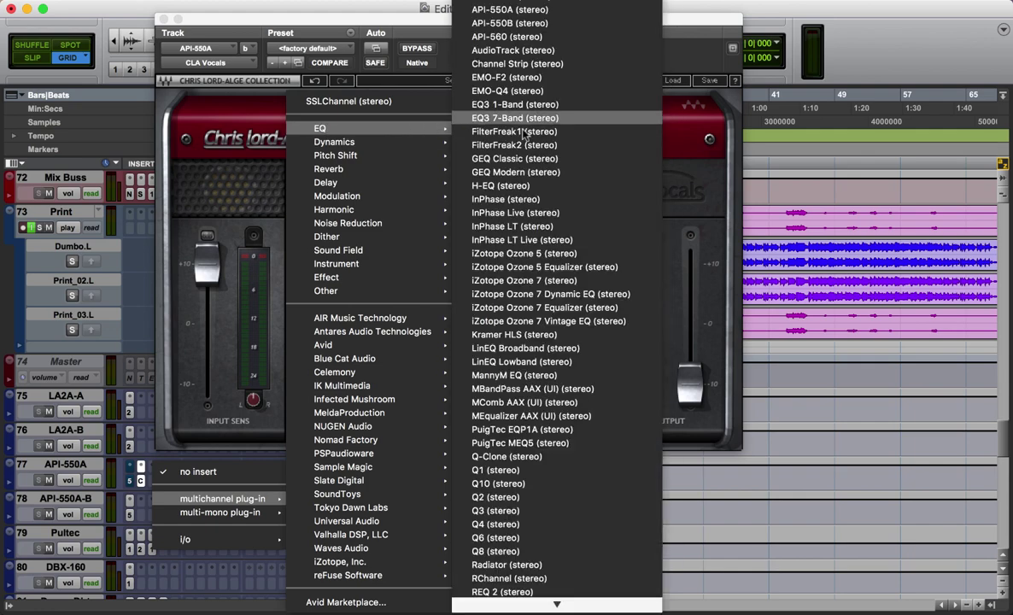
pyautogui.click(528, 120)
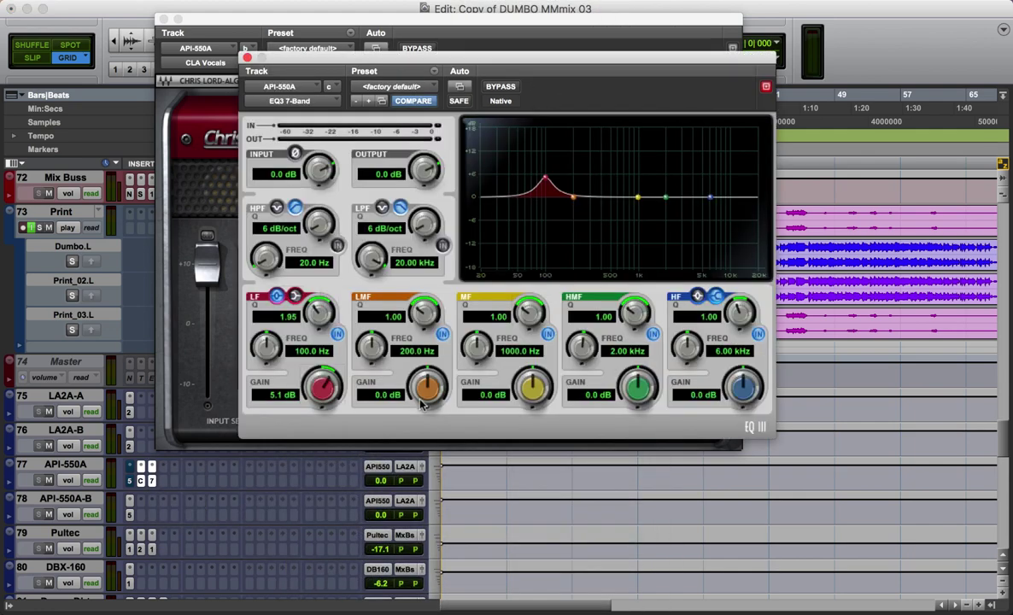
pyautogui.moveTo(450, 58); pyautogui.dragTo(642, 55)
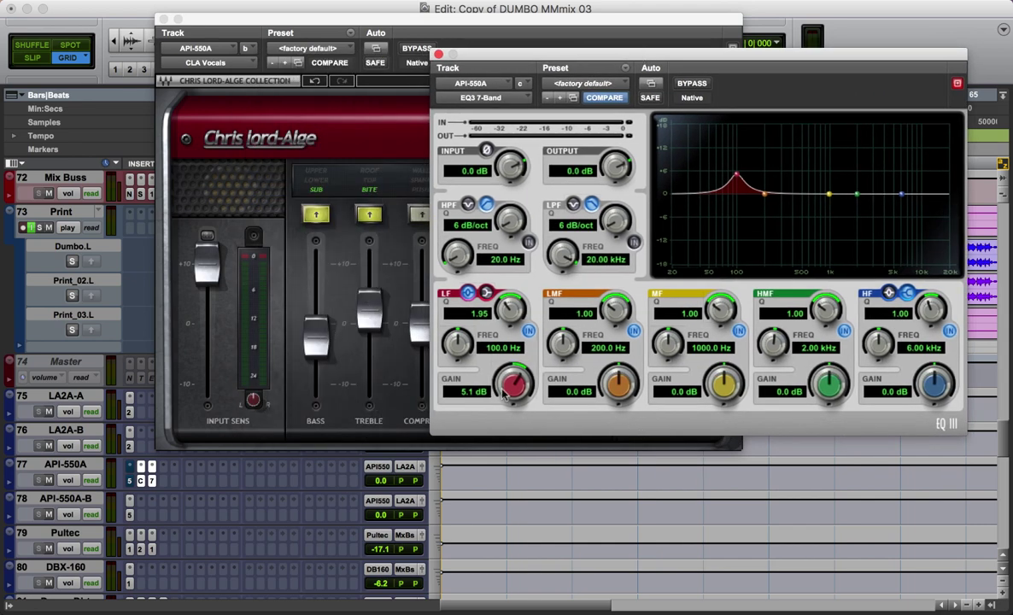
# Return the CLA Vocals Bass mode to Lower and shape the EQ's LF band to 175.6 Hz, Q 0.67 and 5.9 dB gain
pyautogui.moveTo(512, 384)
pyautogui.mouseDown()
pyautogui.moveTo(501, 447)
pyautogui.moveTo(505, 401)
pyautogui.mouseUp()
pyautogui.click(315, 213)
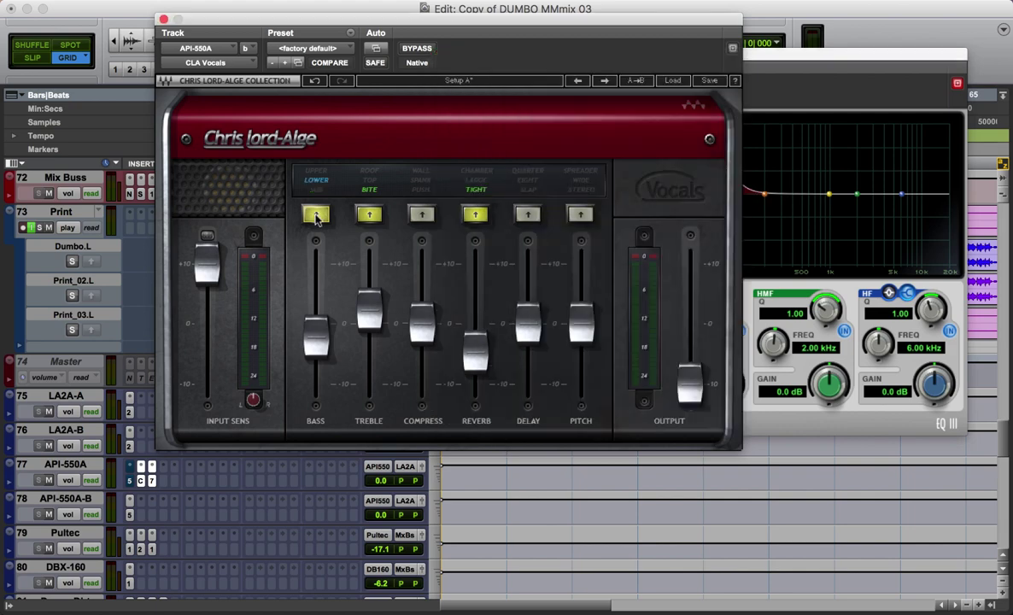
pyautogui.click(823, 51)
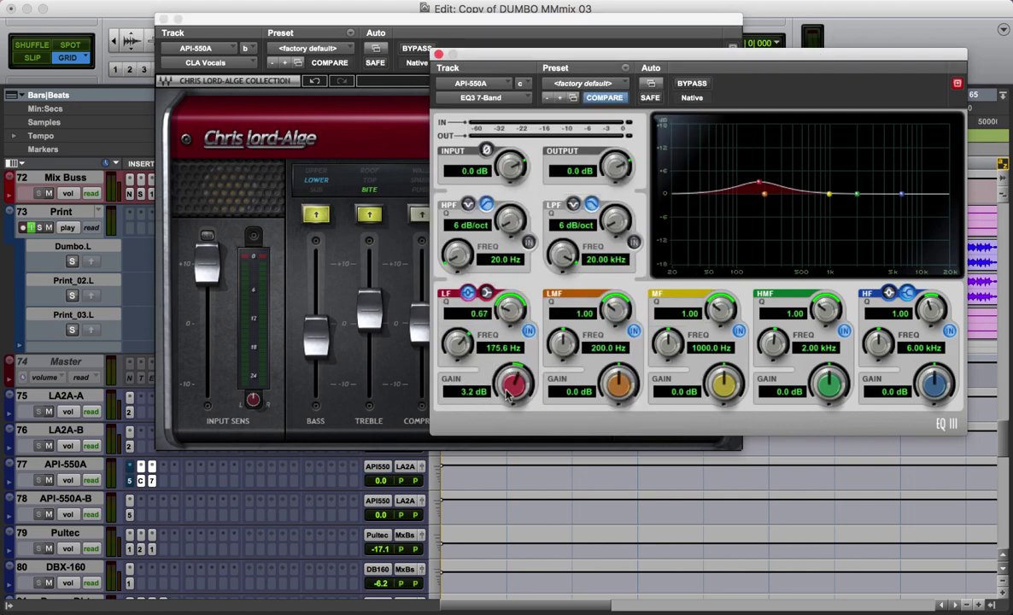
pyautogui.moveTo(509, 391); pyautogui.dragTo(510, 376)
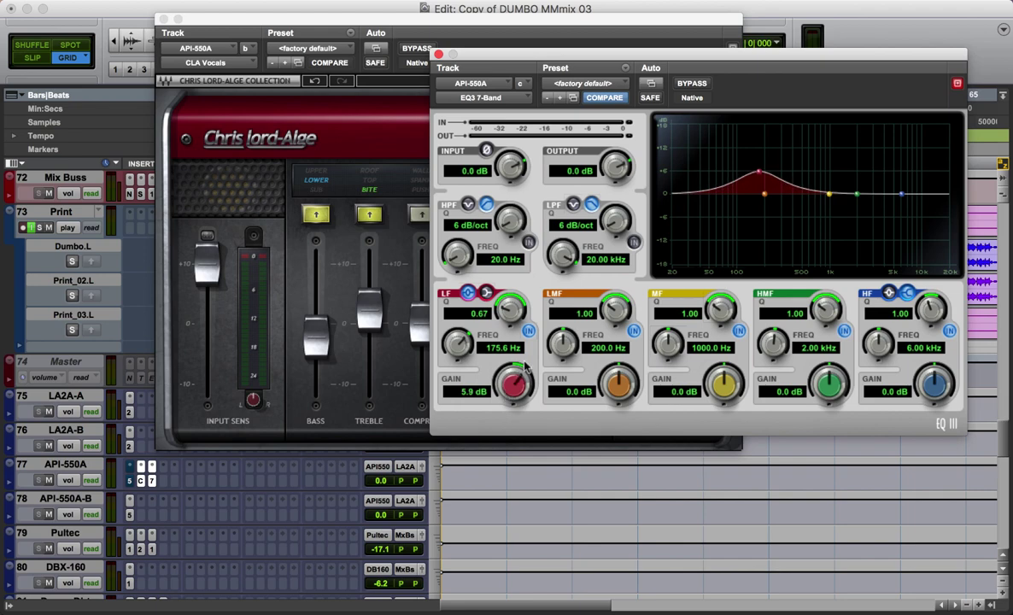
# Try the CLA Vocals Bass mode on Upper and turn the EQ's LF band into a low shelf at 250.3 Hz
pyautogui.click(319, 218)
pyautogui.click(316, 216)
pyautogui.click(809, 77)
pyautogui.click(486, 293)
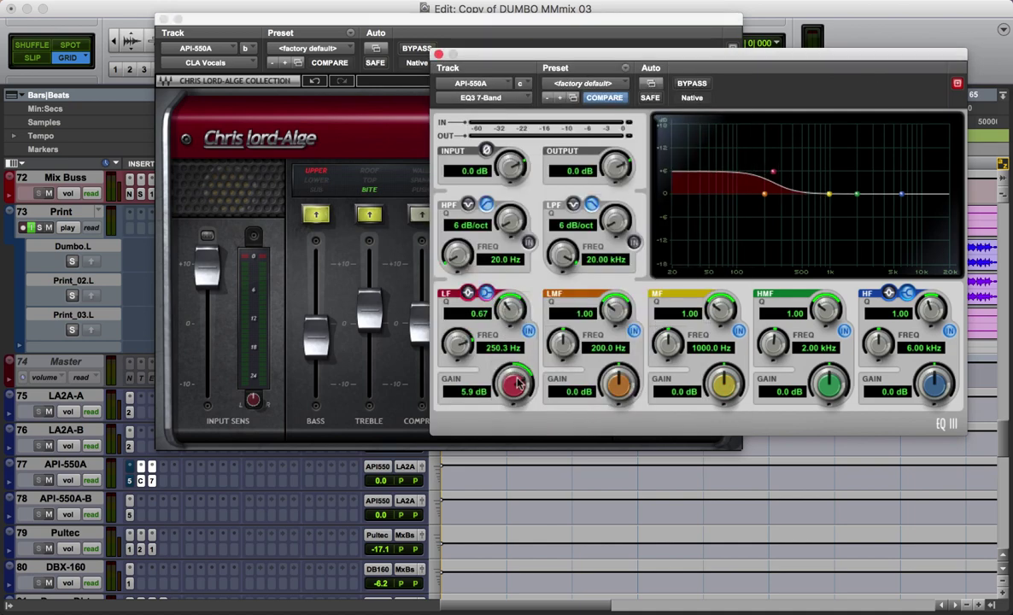
# Undo the Bass mode change in CLA Vocals and move its window to uncover more of the EQ
pyautogui.click(319, 85)
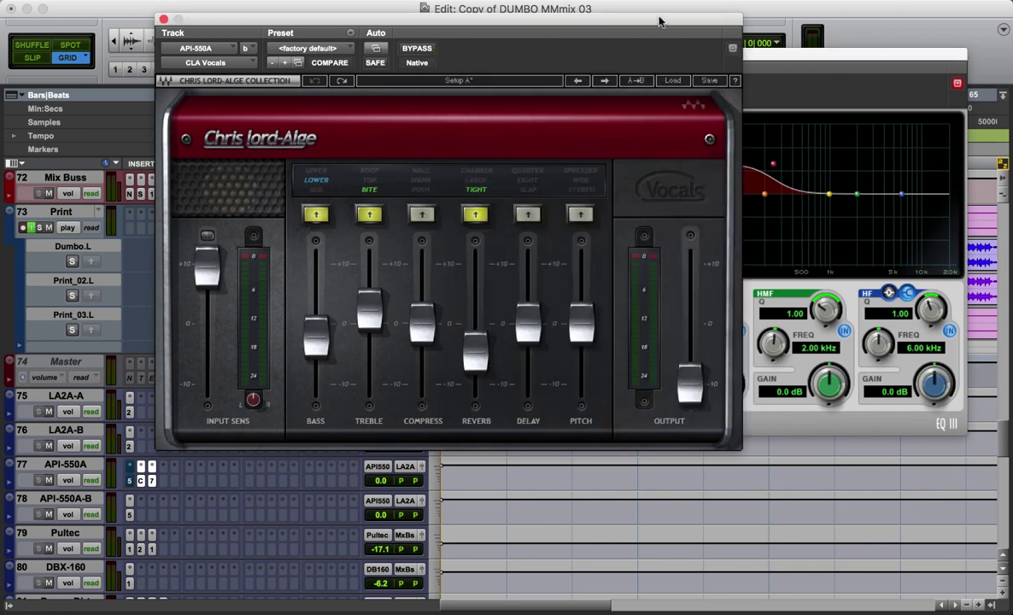
pyautogui.moveTo(659, 22); pyautogui.dragTo(601, 14)
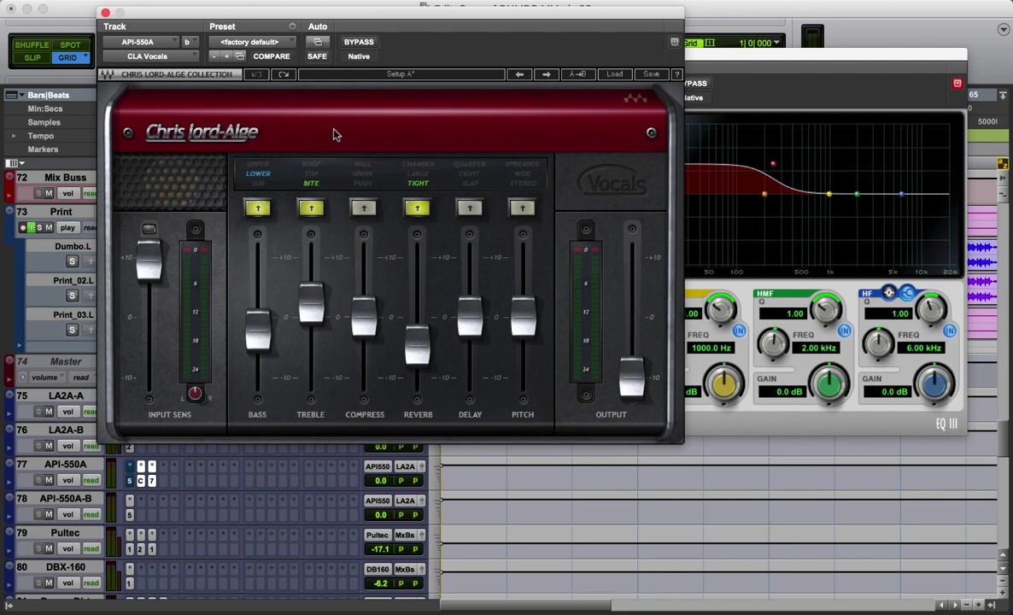
# Switch off the Bass, Treble and Reverb sections of CLA Vocals and audition the result in playback
pyautogui.click(258, 210)
pyautogui.click(258, 208)
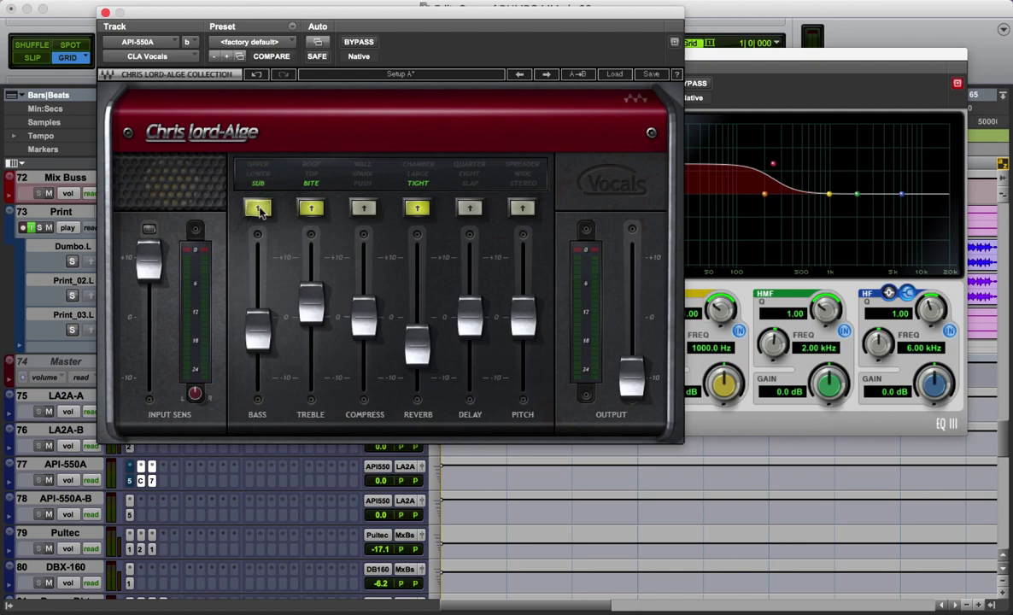
pyautogui.click(258, 208)
pyautogui.click(258, 208)
pyautogui.click(313, 208)
pyautogui.click(312, 208)
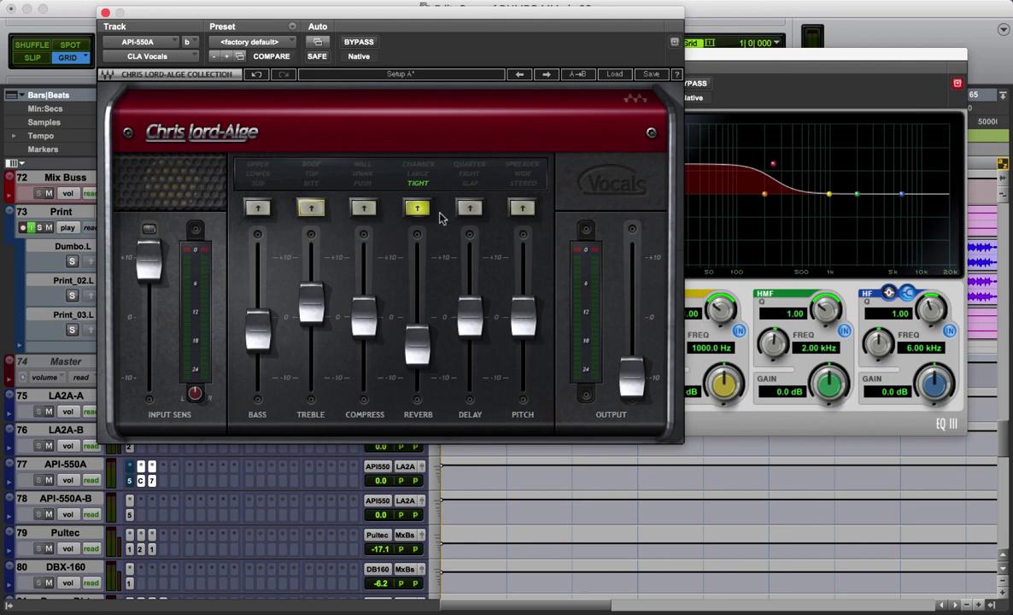
pyautogui.click(416, 208)
pyautogui.click(417, 208)
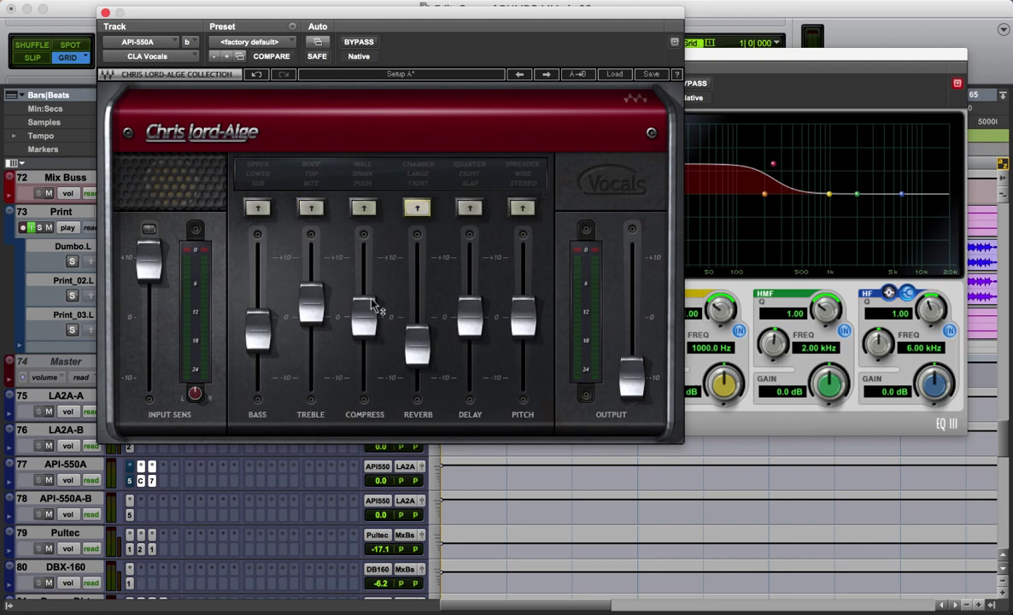
pyautogui.moveTo(372, 306)
pyautogui.press('space')
# Undo the switched-off sections to restore Bass on Lower, Treble on Bite and Reverb on Tight
pyautogui.click(258, 74)
pyautogui.click(258, 74)
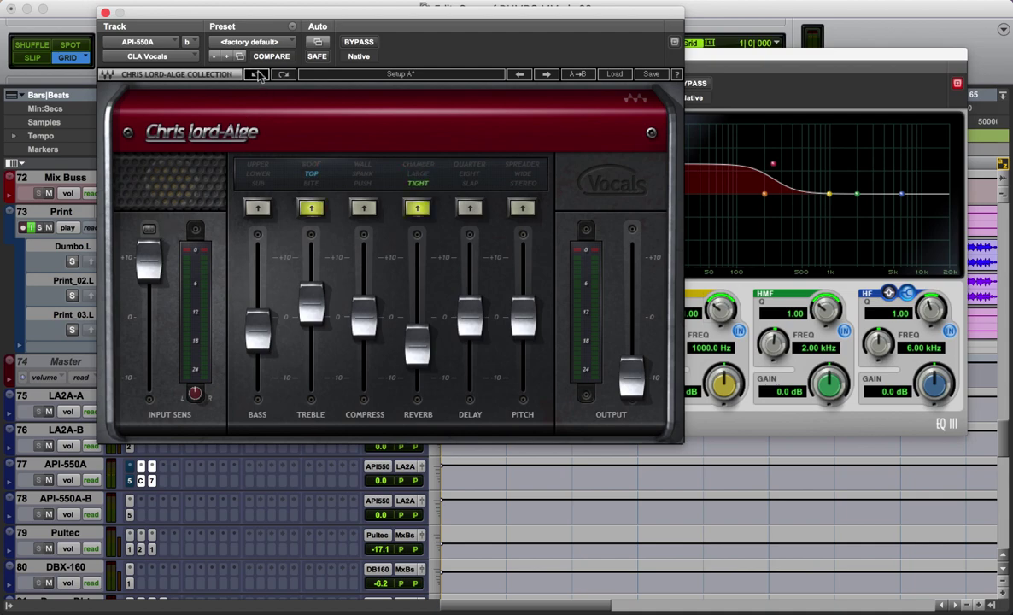
pyautogui.click(258, 75)
pyautogui.click(258, 75)
pyautogui.click(258, 75)
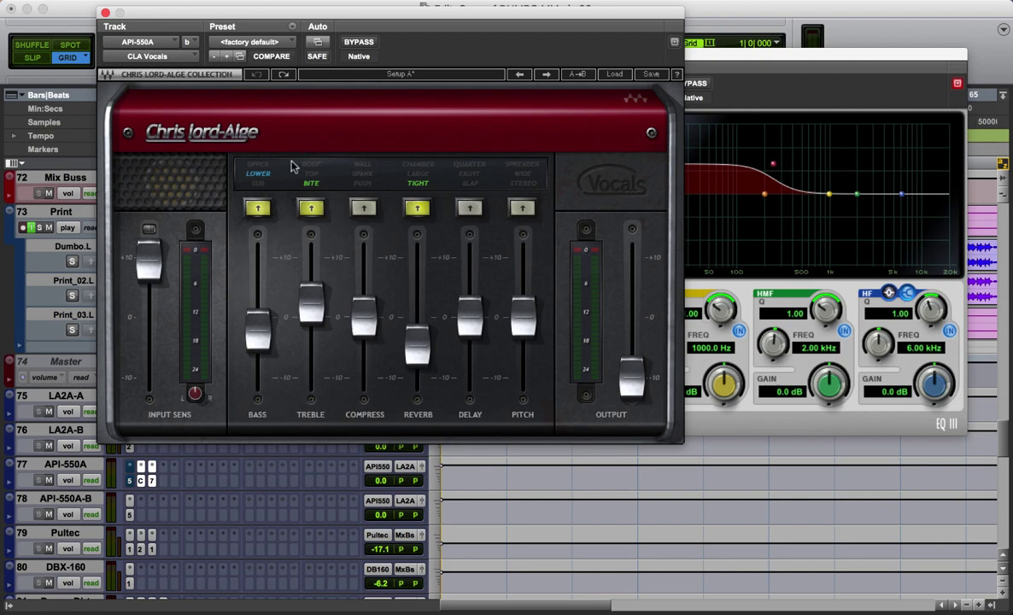
# Switch off the EQ's LF band and shape its HF band as a 6.3 dB peak at 6.97 kHz, Q 2.75
pyautogui.moveTo(312, 291)
pyautogui.click(750, 77)
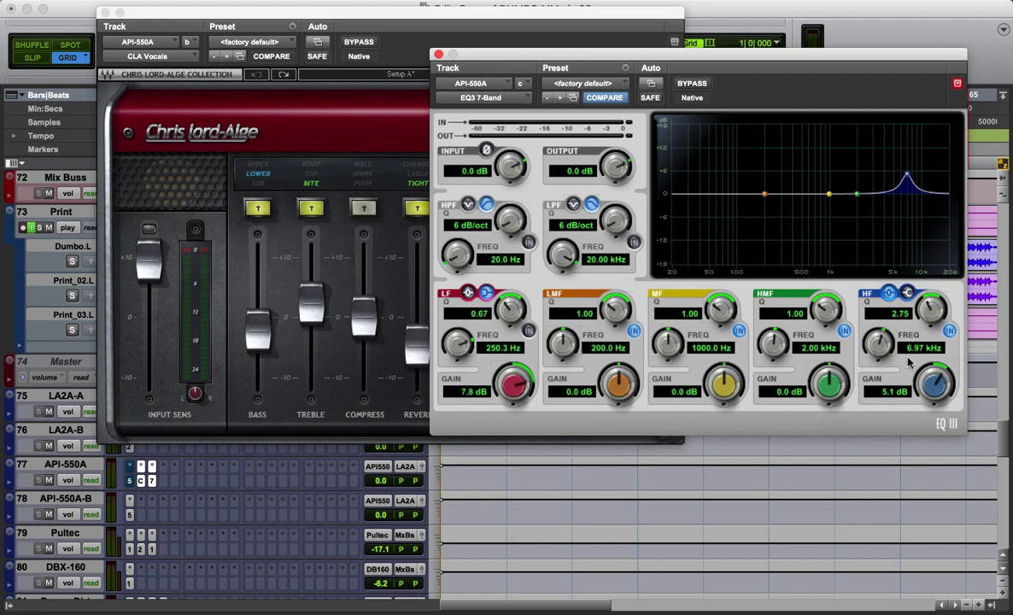
pyautogui.click(931, 264)
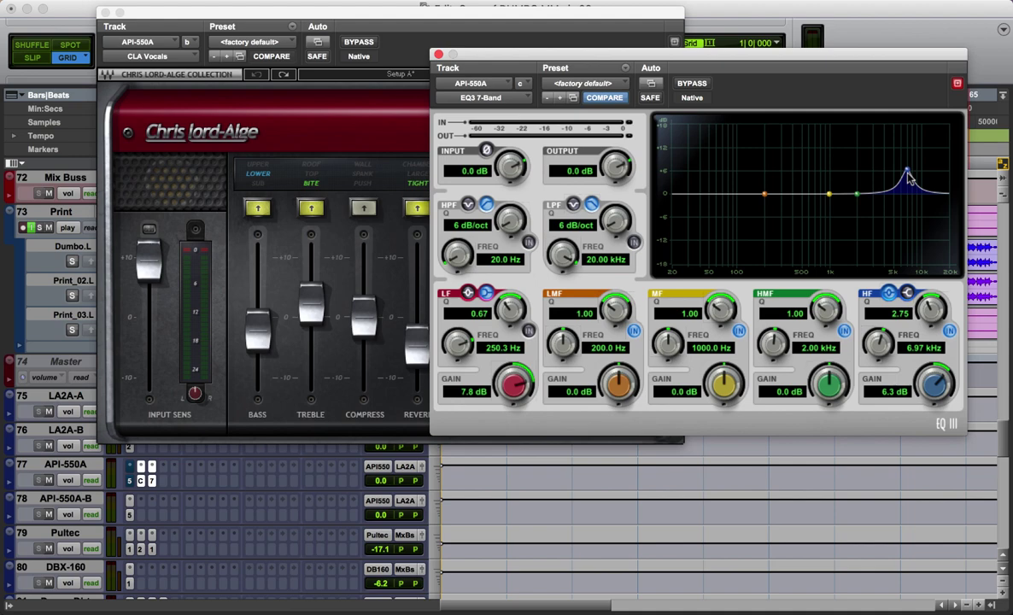
# Bypass the EQ and, during playback, try the CLA Vocals Treble fader at -10.0 before resetting it to 0
pyautogui.click(162, 425)
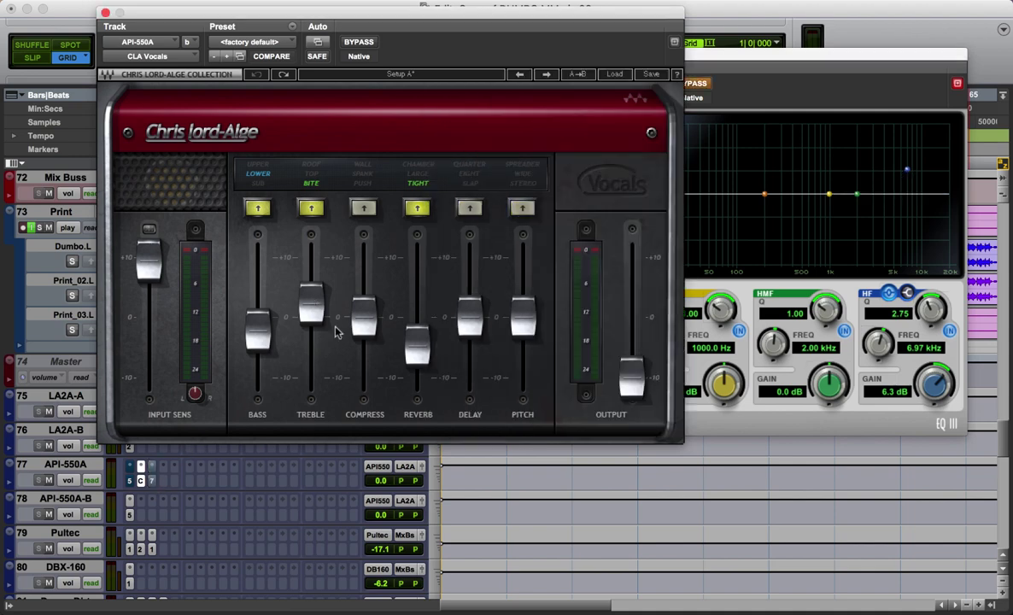
pyautogui.press('space')
pyautogui.moveTo(323, 321); pyautogui.dragTo(318, 391)
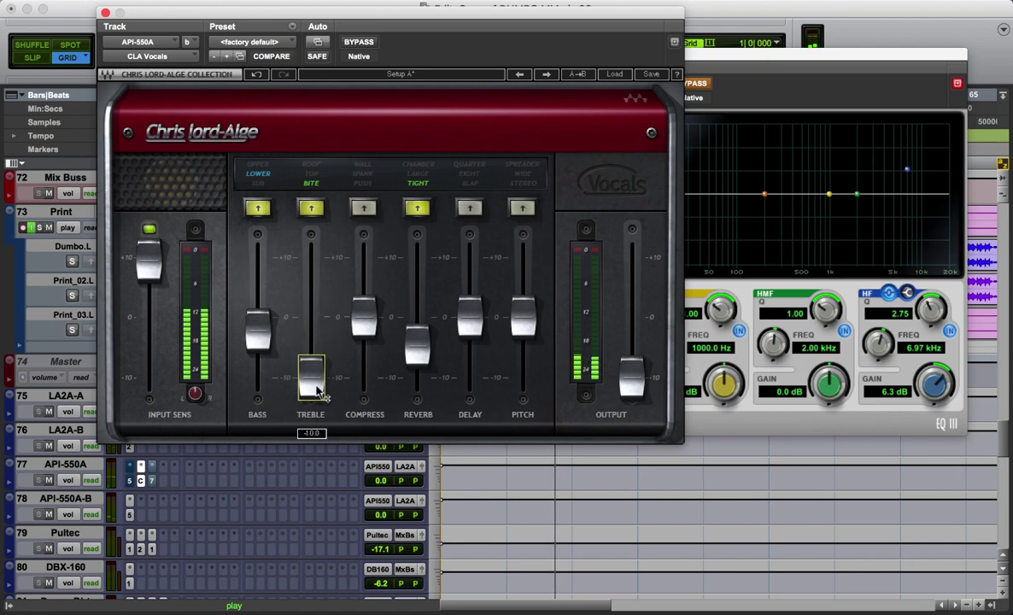
pyautogui.keyDown('alt'); pyautogui.click(317, 392); pyautogui.keyUp('alt')
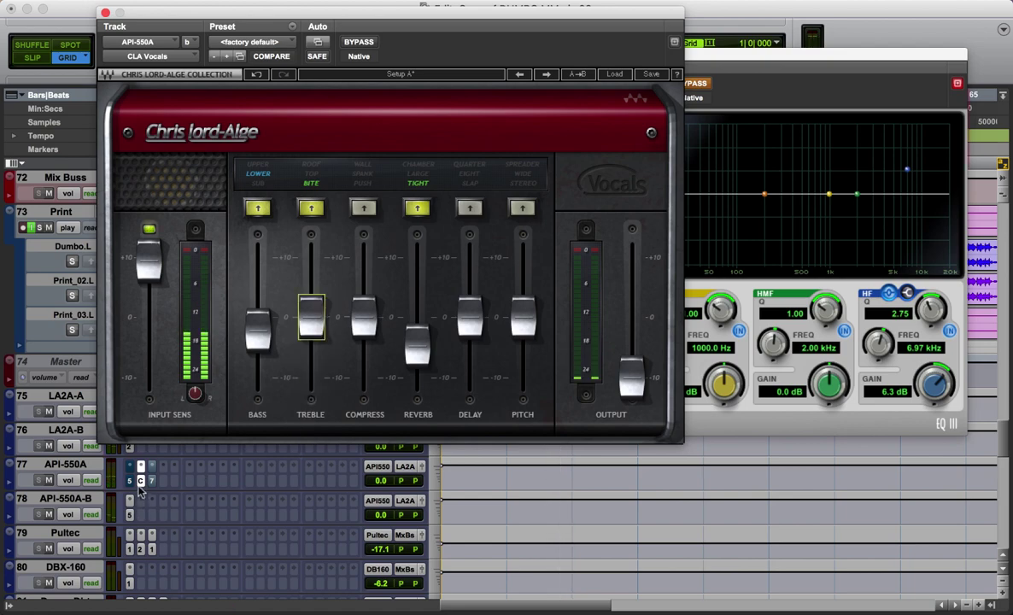
# Bypass CLA Vocals, reactivate the EQ and cut its HF band gain to -11.7 dB
pyautogui.keyDown('super'); pyautogui.click(140, 481); pyautogui.keyUp('super')
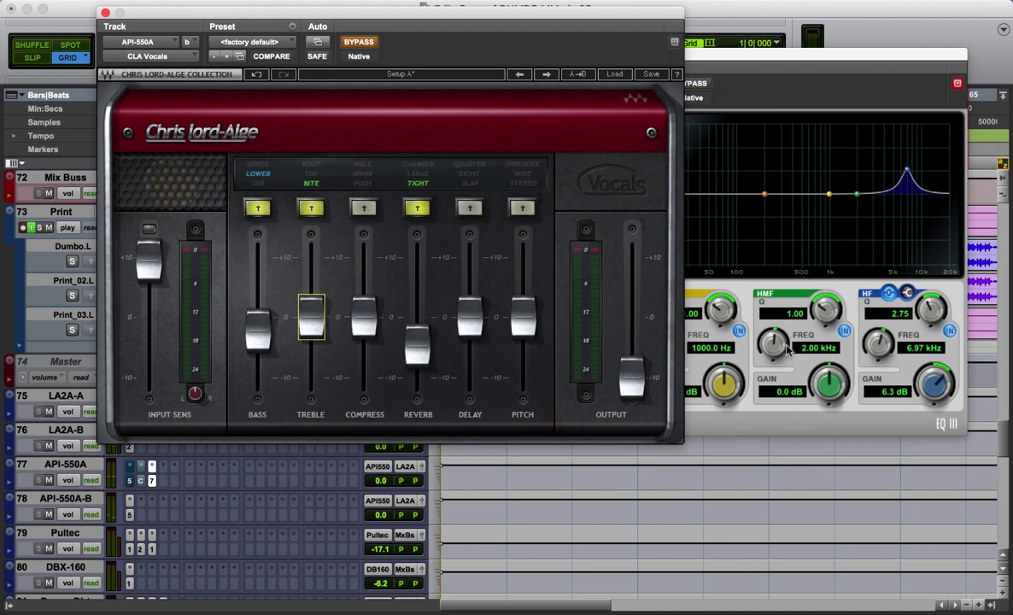
pyautogui.click(935, 346)
pyautogui.moveTo(935, 346); pyautogui.dragTo(907, 551)
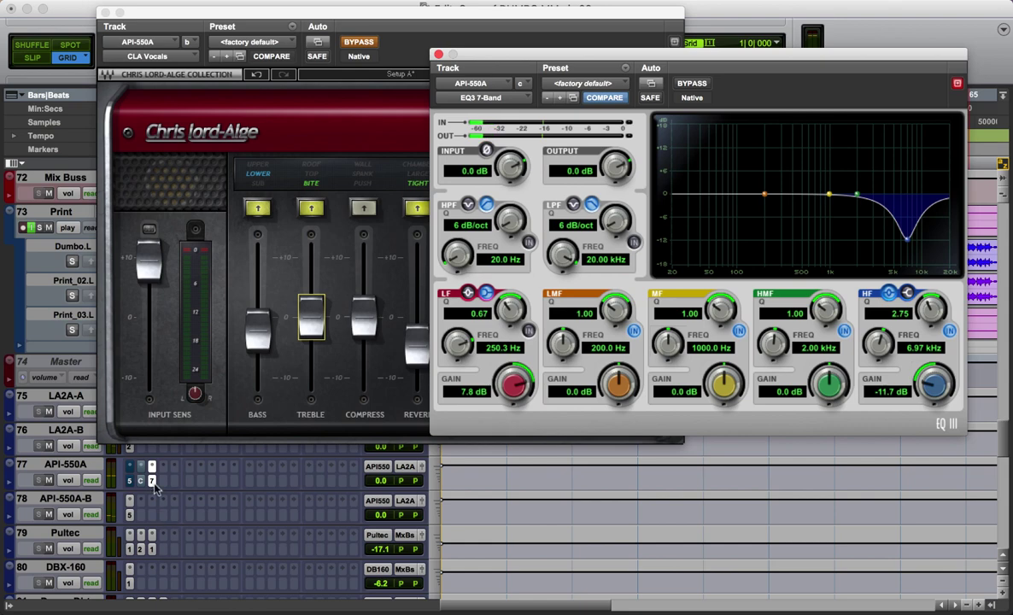
# Switch the CLA Vocals Treble mode to Top and shape the EQ's HF band as a 10.3 dB peak at 9.89 kHz, Q 2.34
pyautogui.click(317, 195)
pyautogui.click(310, 208)
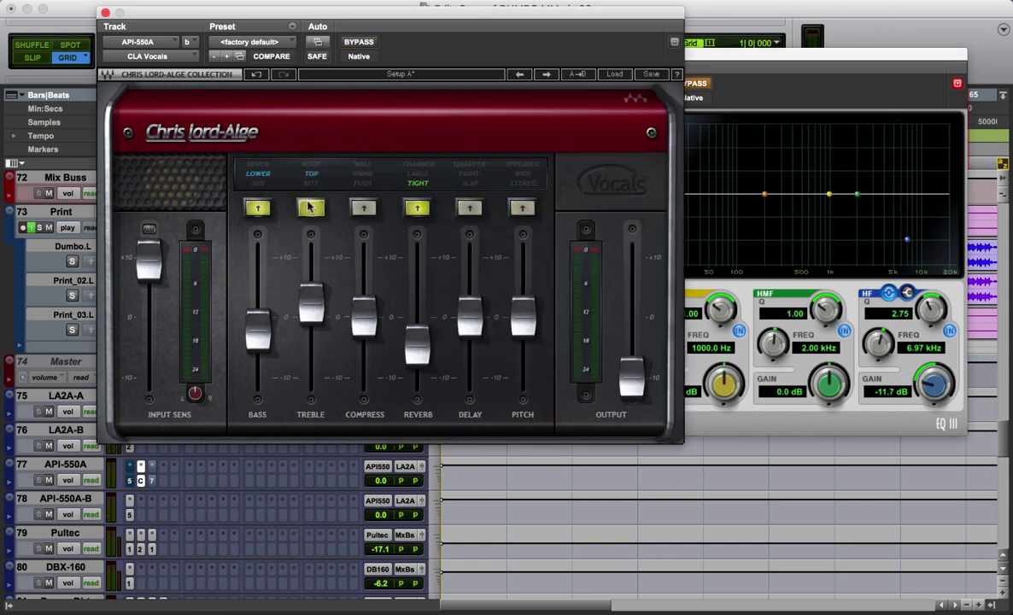
pyautogui.click(854, 321)
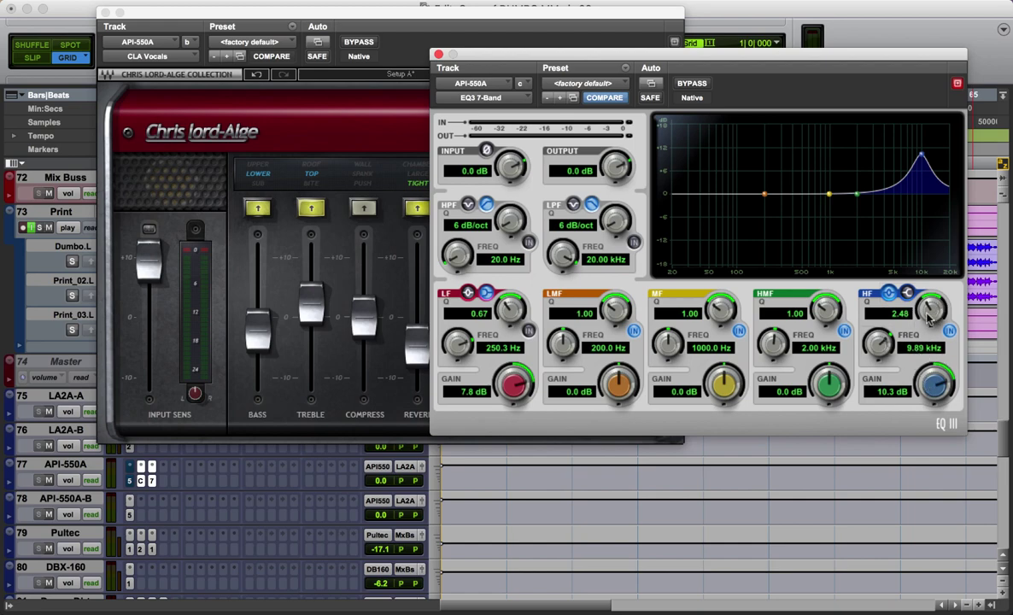
pyautogui.scroll(-2, 931, 321)
# Try the Treble fader at 10.0 during playback with the EQ bypassed, and undo the Treble changes back to Bite
pyautogui.click(419, 333)
pyautogui.press('space')
pyautogui.moveTo(310, 301); pyautogui.dragTo(313, 261)
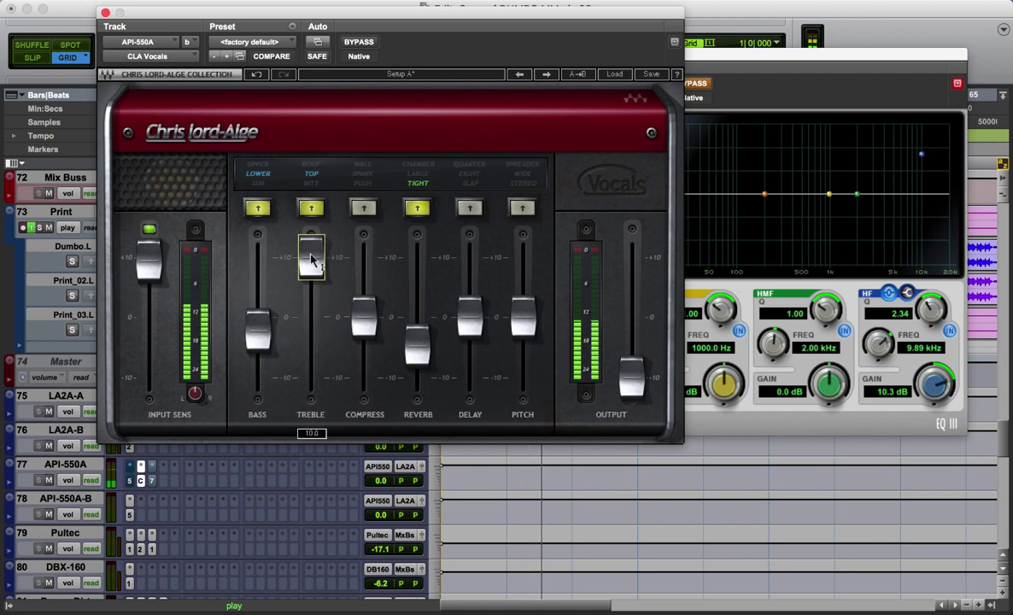
pyautogui.click(255, 75)
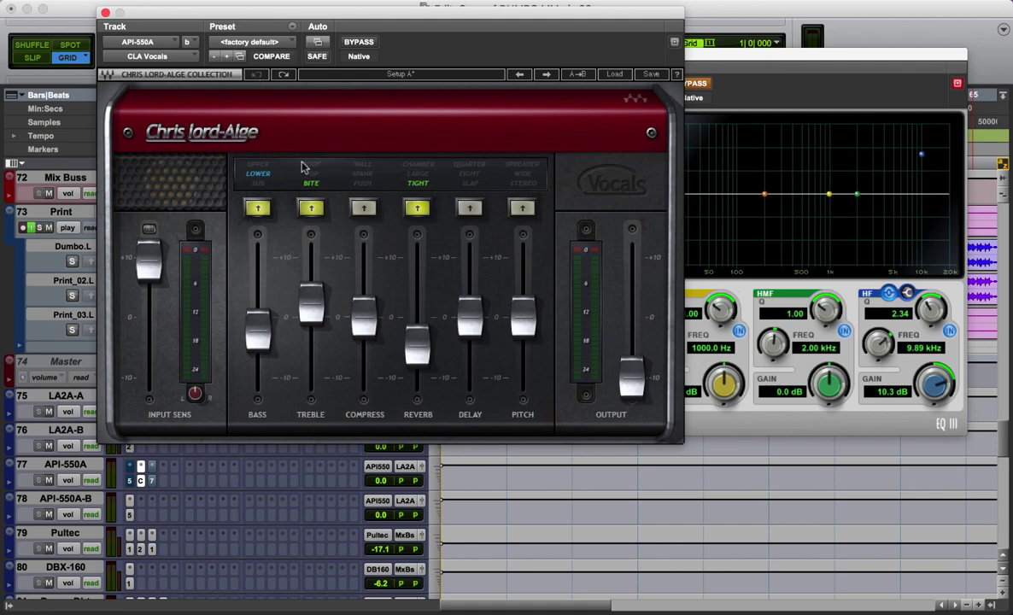
# Switch the Treble mode to Roof and turn the EQ's HF band into an active high shelf at 4.03 kHz, Q 1.00
pyautogui.click(311, 208)
pyautogui.click(907, 292)
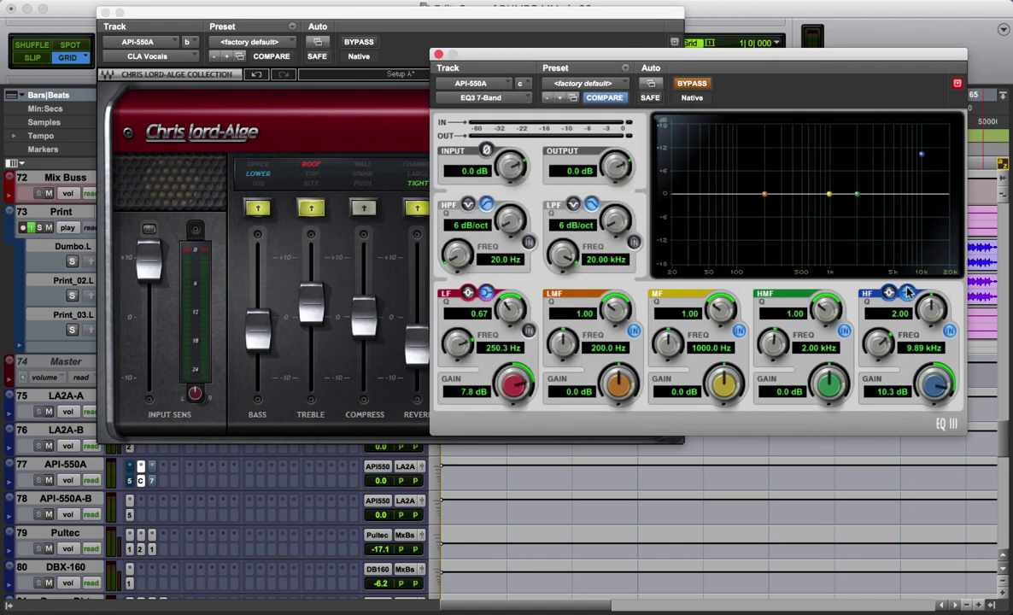
pyautogui.click(907, 293)
pyautogui.click(950, 331)
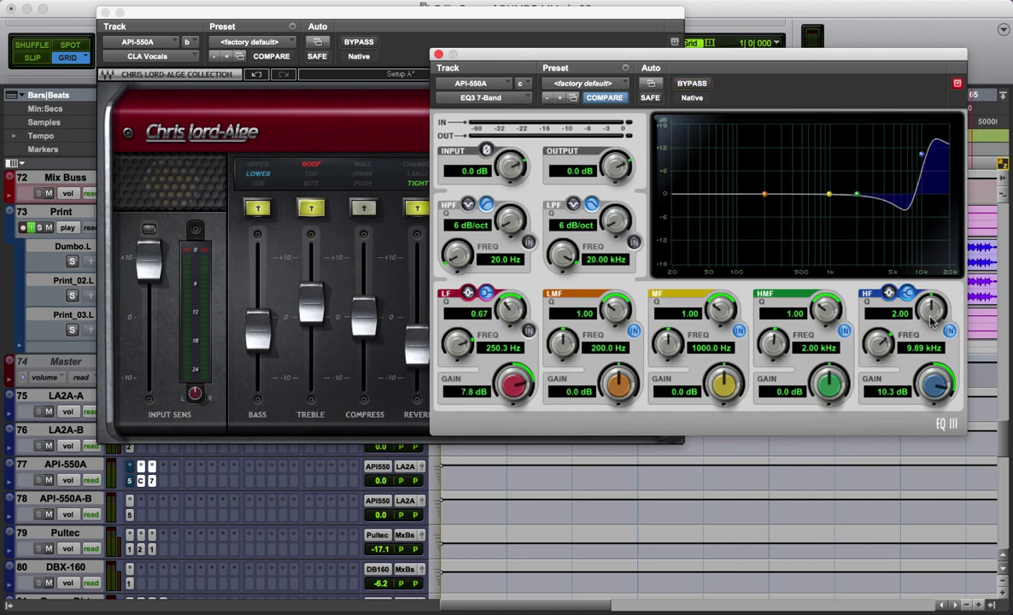
pyautogui.keyDown('alt'); pyautogui.click(880, 346); pyautogui.keyUp('alt')
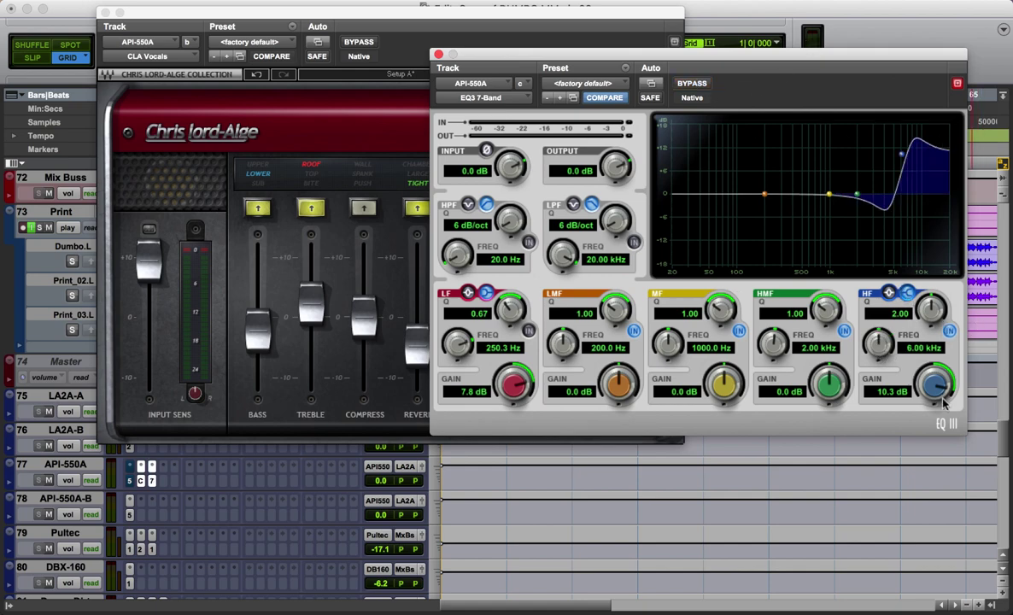
pyautogui.keyDown('alt'); pyautogui.click(931, 309); pyautogui.keyUp('alt')
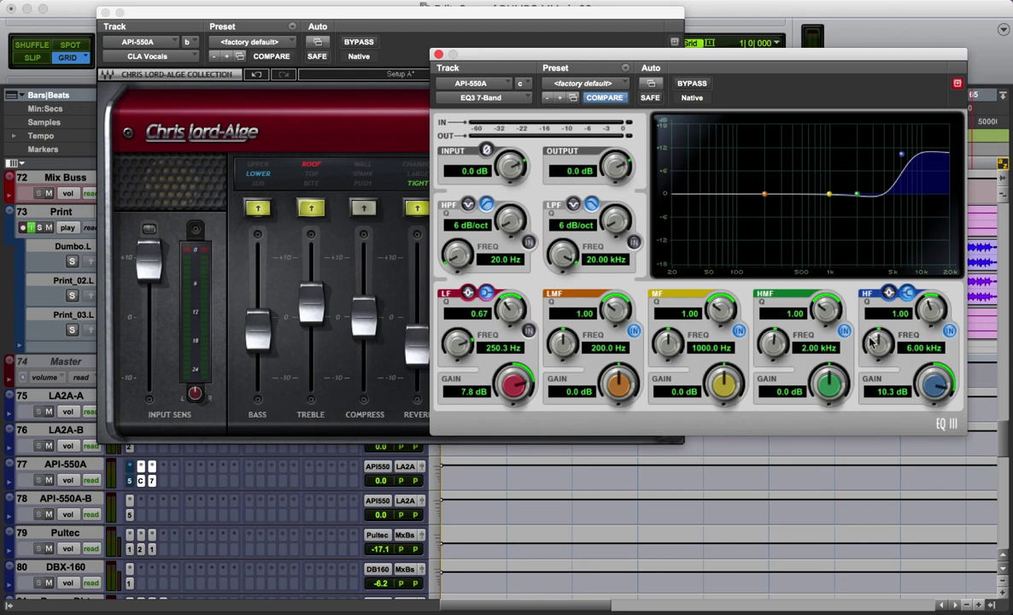
pyautogui.moveTo(874, 343)
pyautogui.mouseDown()
pyautogui.moveTo(871, 406)
pyautogui.moveTo(874, 341)
pyautogui.moveTo(875, 354)
pyautogui.mouseUp()
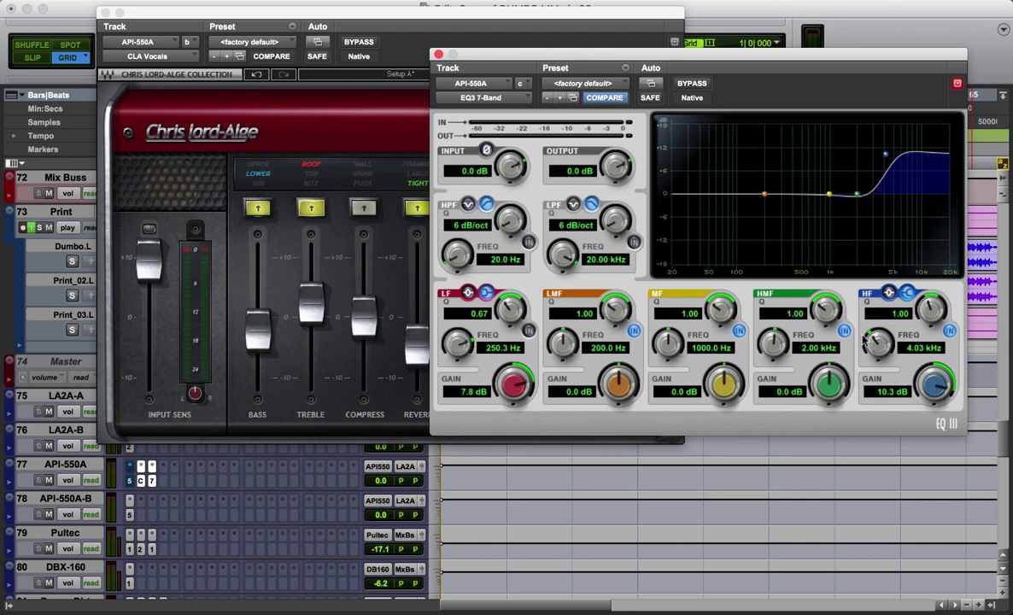
# Try the Bass mode off and on Sub, and undo the mode changes to restore Lower and Bite
pyautogui.click(265, 207)
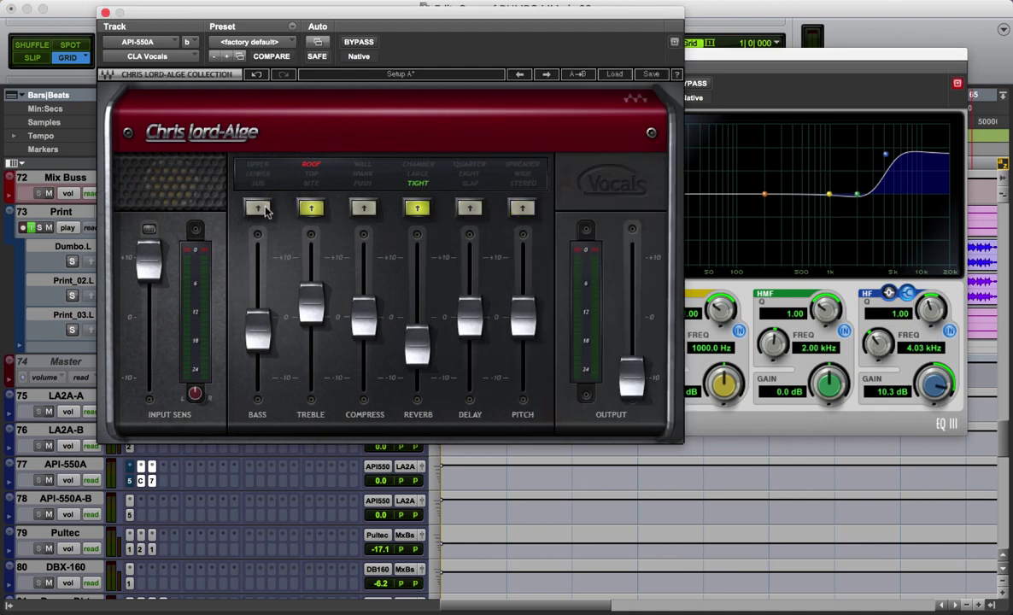
pyautogui.click(260, 209)
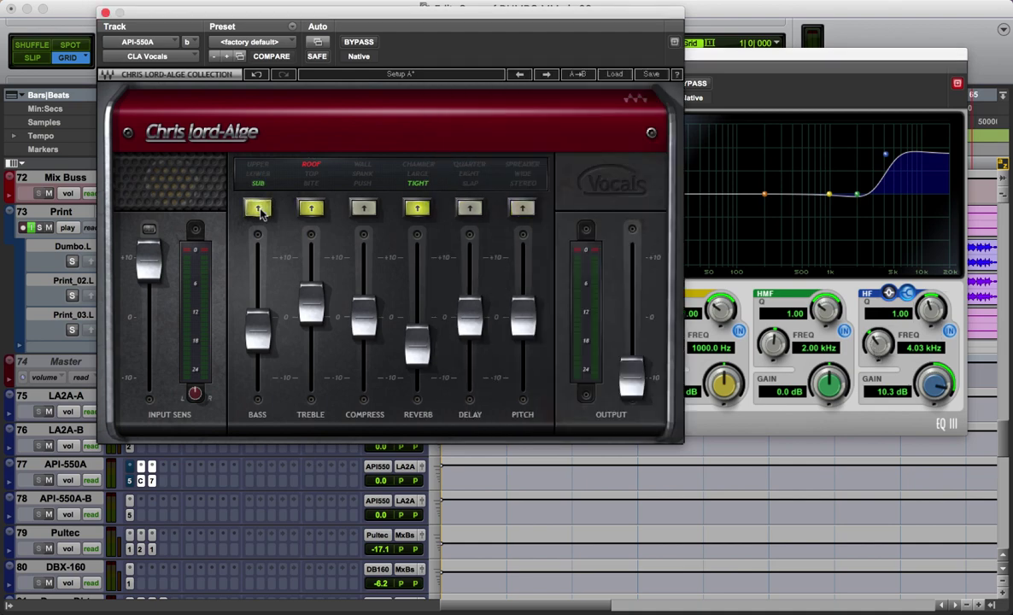
pyautogui.click(256, 75)
pyautogui.click(256, 75)
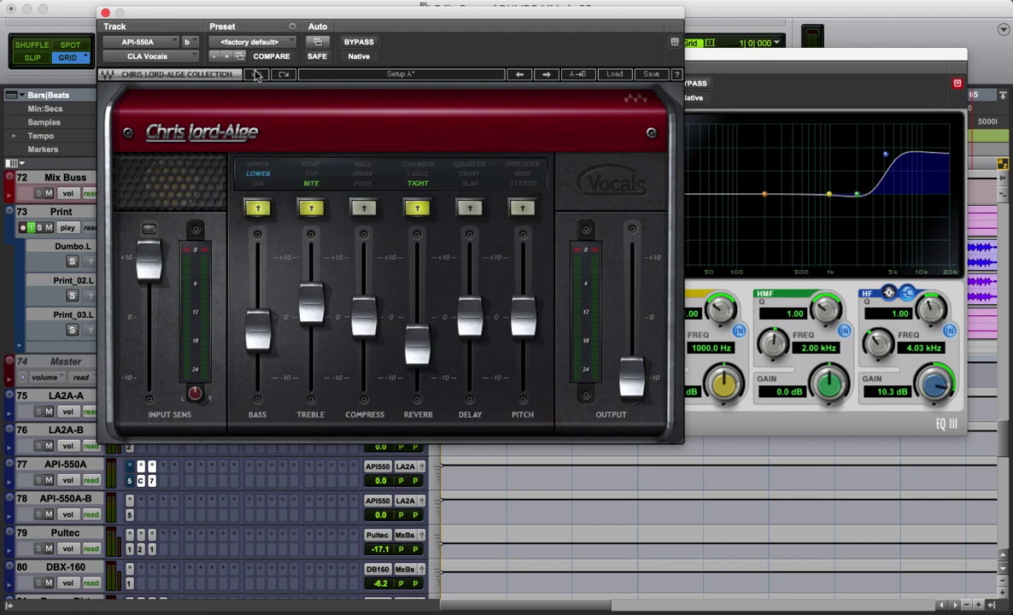
# Close the EQ3 7-Band window and remove that EQ from the API-550A track's inserts
pyautogui.click(780, 87)
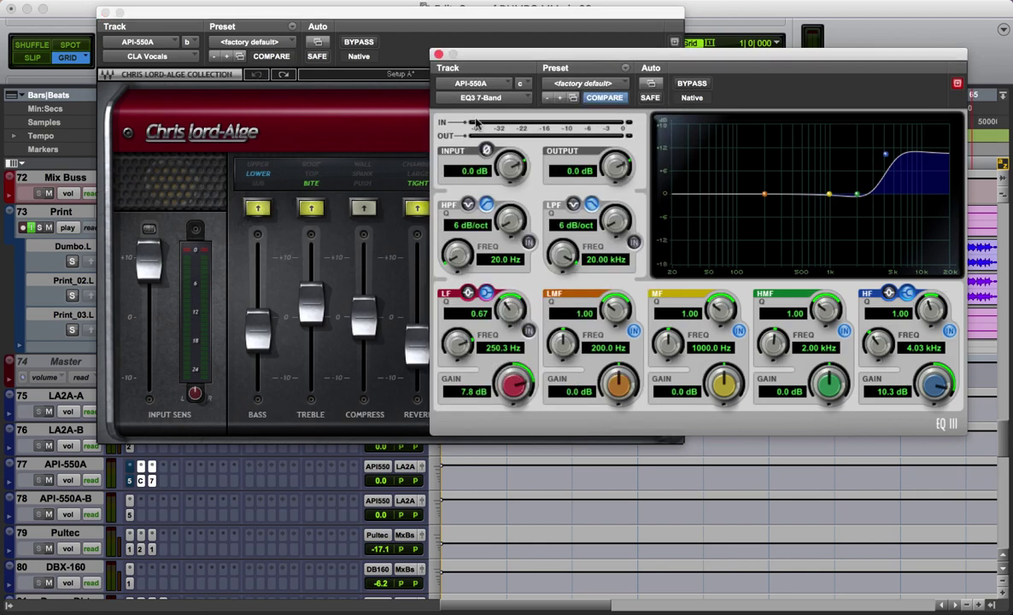
pyautogui.click(438, 54)
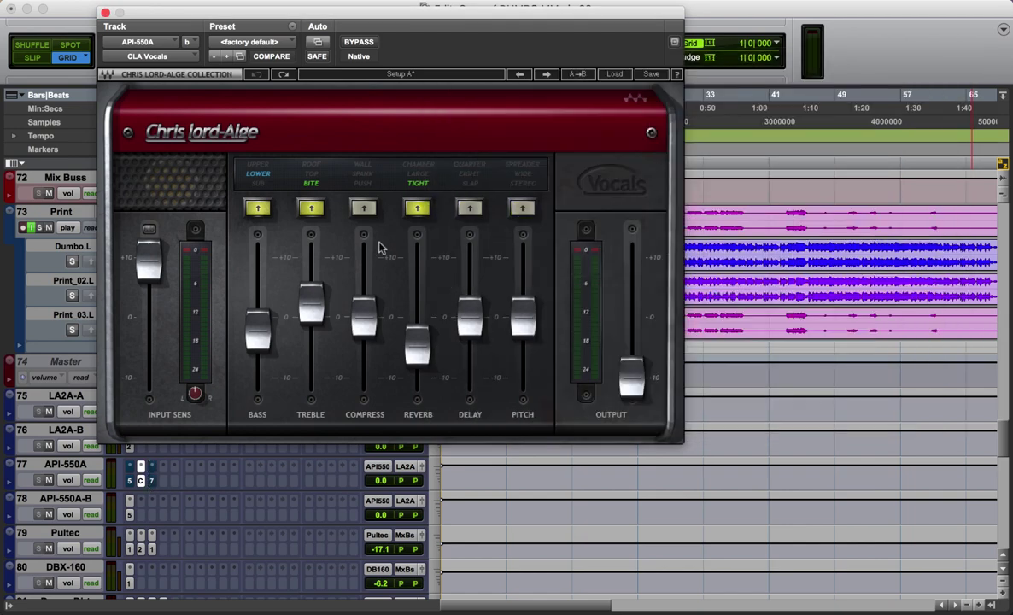
pyautogui.click(152, 480)
pyautogui.click(196, 438)
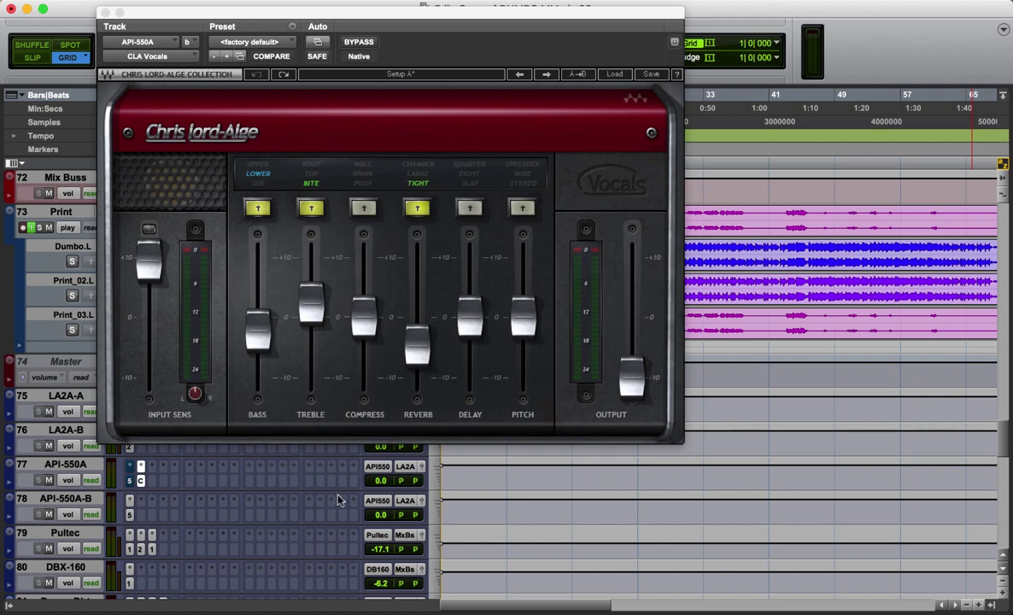
# Open the LA2A-A track's CLA-2A, place its window beside CLA Vocals, and try its Peak Reduction and Gain knobs
pyautogui.scroll(1, 124, 474)
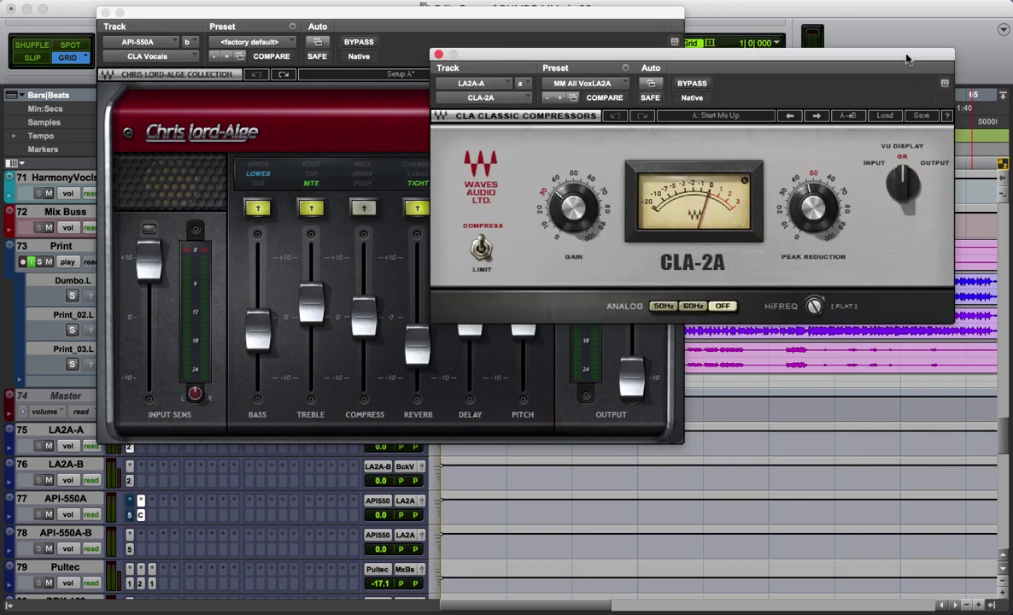
pyautogui.moveTo(906, 54); pyautogui.dragTo(961, 5)
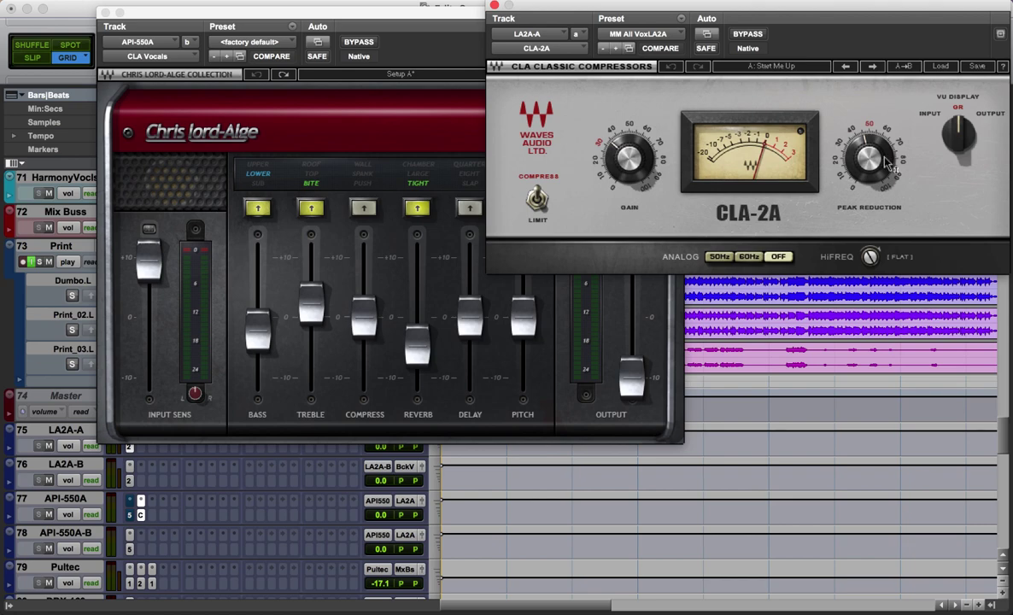
pyautogui.moveTo(888, 164)
pyautogui.moveTo(869, 158)
pyautogui.mouseDown()
pyautogui.moveTo(869, 128)
pyautogui.moveTo(869, 136)
pyautogui.mouseUp()
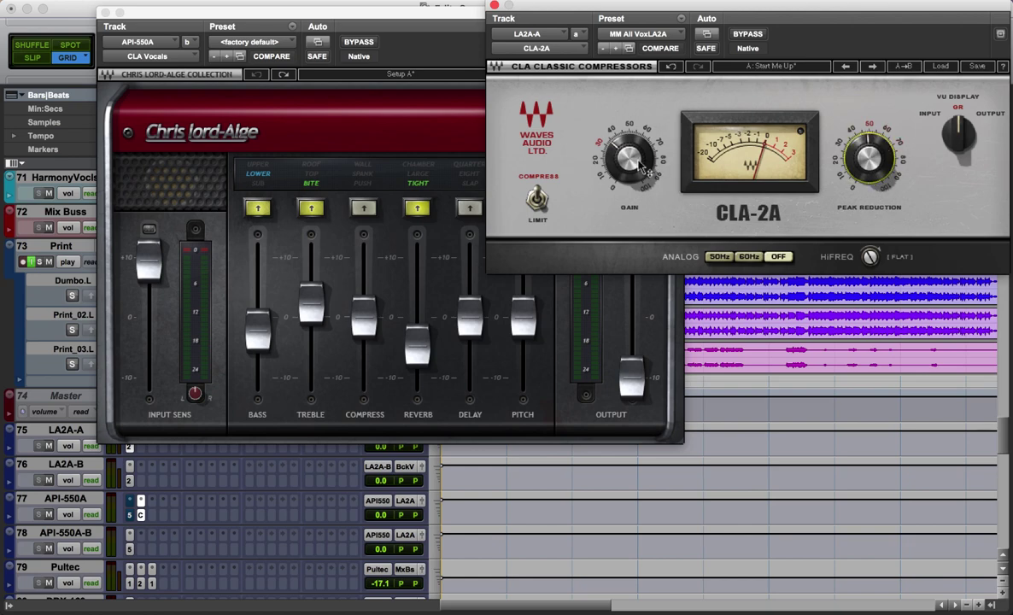
pyautogui.moveTo(642, 167)
pyautogui.mouseDown()
pyautogui.moveTo(642, 158)
pyautogui.moveTo(642, 166)
pyautogui.mouseUp()
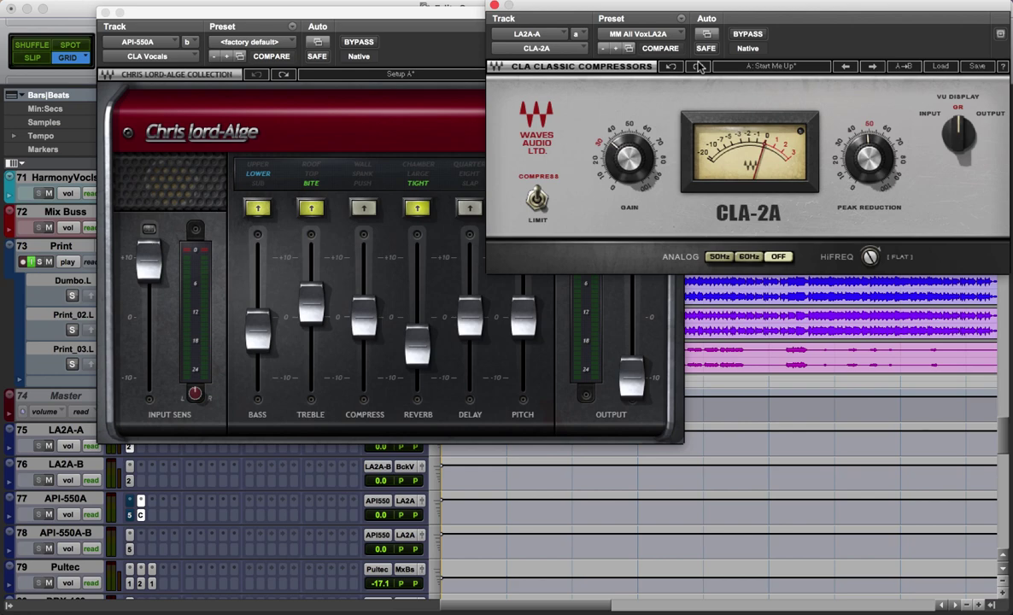
# Switch on the CLA Vocals Compress section in Push mode
pyautogui.click(363, 208)
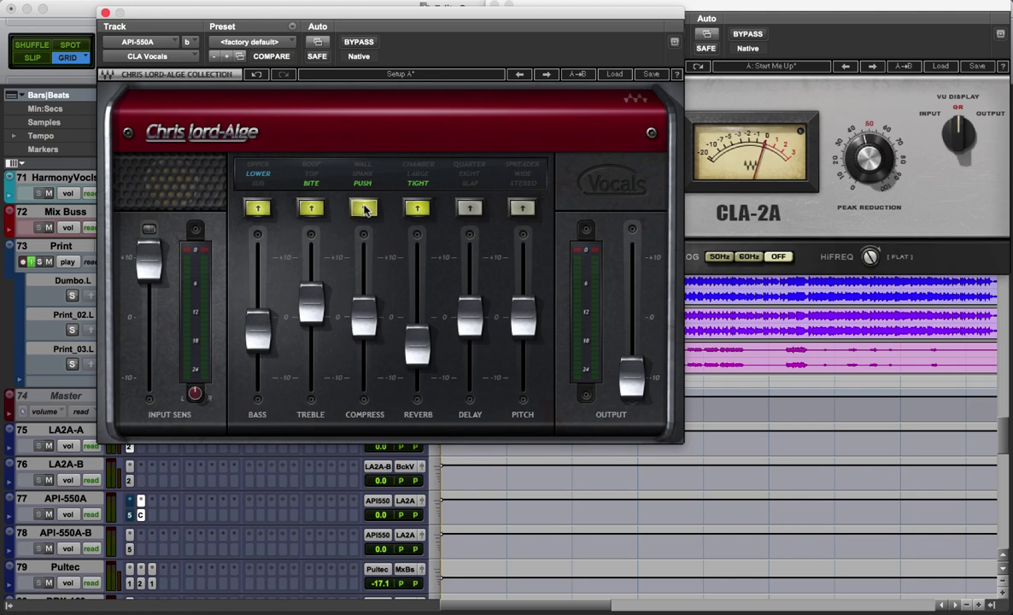
# Cycle the Compress modes back to Push, and raise the Compress fader to 6.4 and on to about 10 with playback running
pyautogui.click(364, 208)
pyautogui.click(363, 208)
pyautogui.click(364, 209)
pyautogui.moveTo(363, 317); pyautogui.dragTo(370, 290)
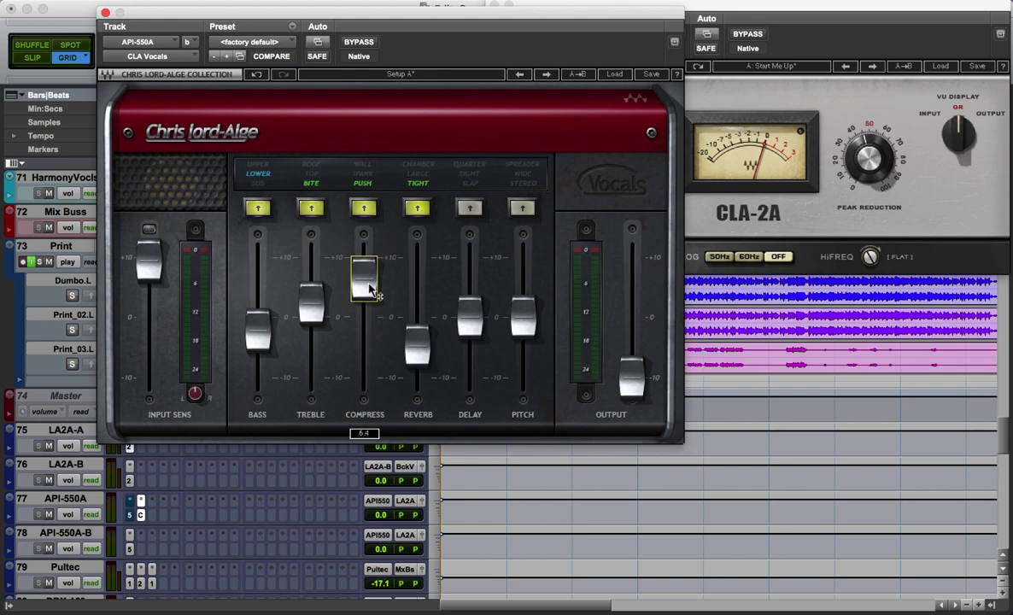
pyautogui.press('space')
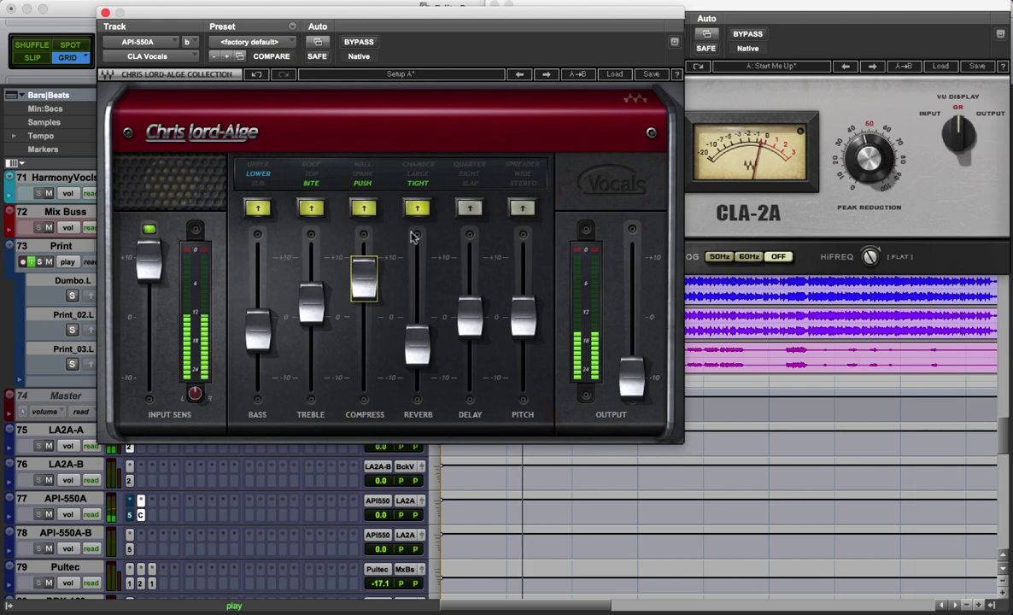
pyautogui.moveTo(362, 278); pyautogui.dragTo(363, 255)
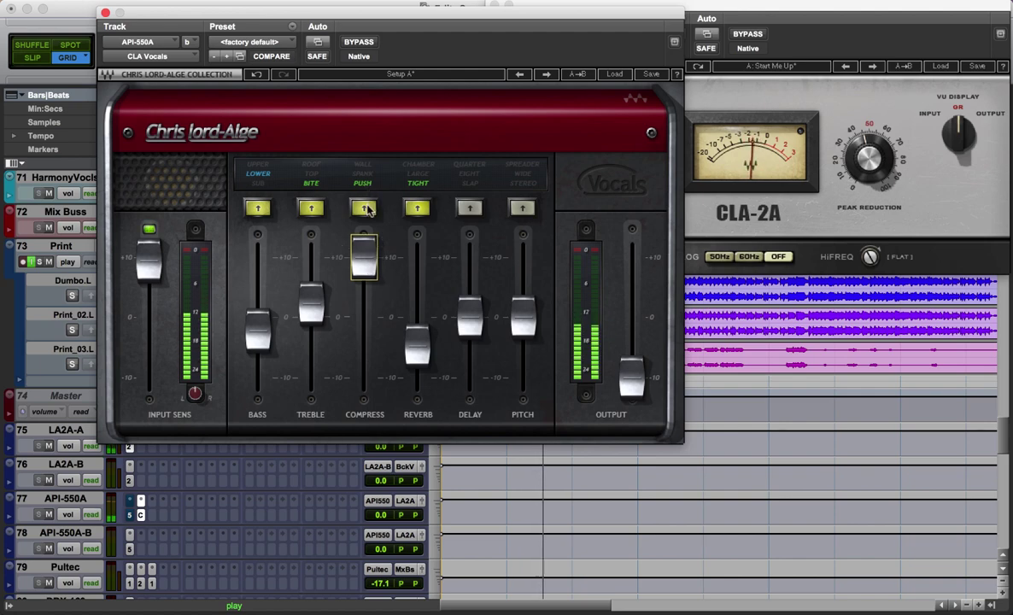
# Compare the Spank, Wall and Push Compress modes during playback, and switch the Compress section off
pyautogui.click(365, 208)
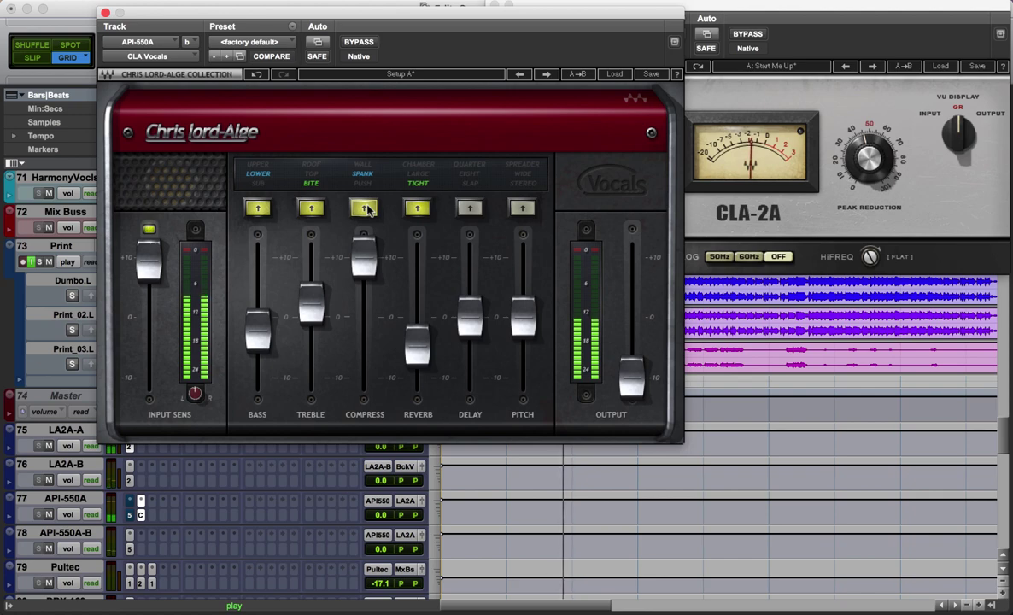
pyautogui.click(365, 209)
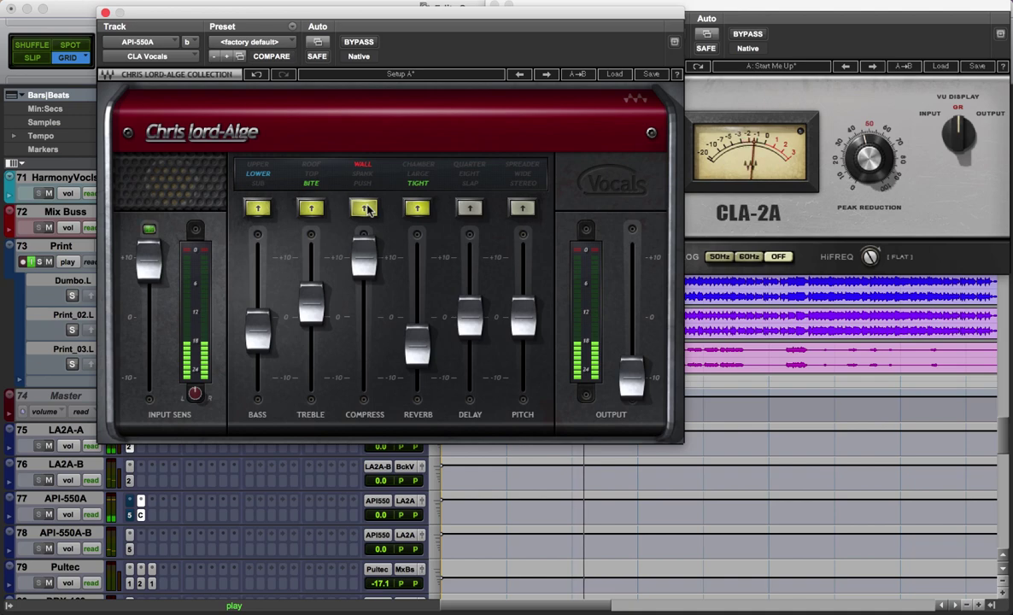
pyautogui.click(364, 208)
pyautogui.click(364, 209)
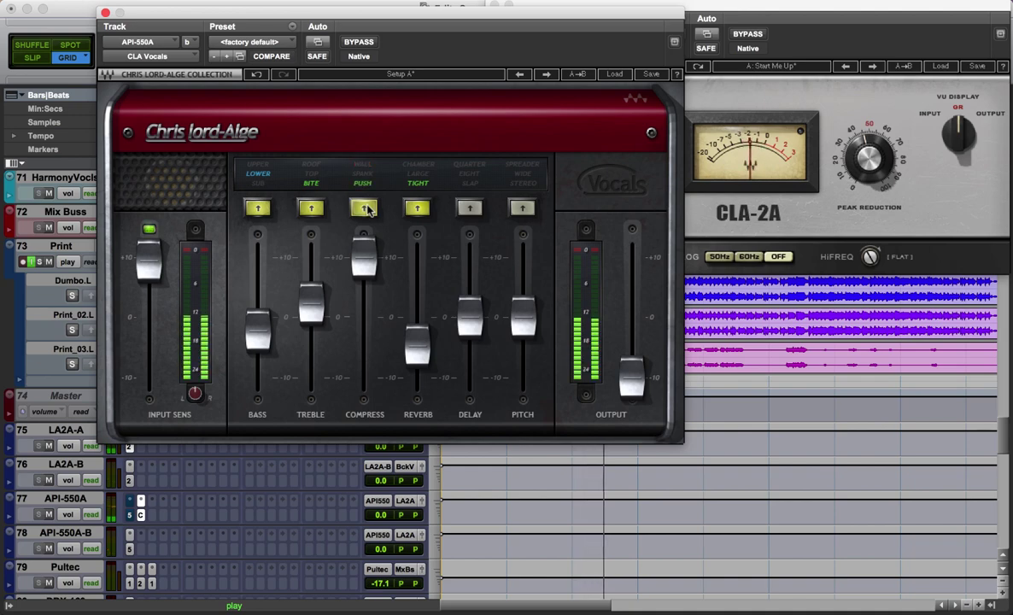
pyautogui.click(364, 209)
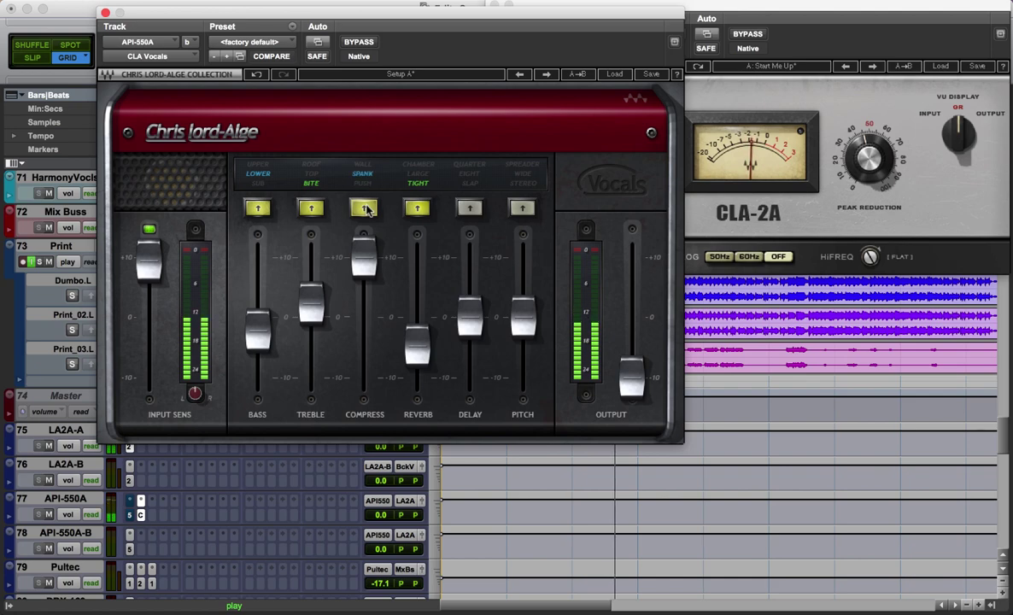
pyautogui.click(364, 208)
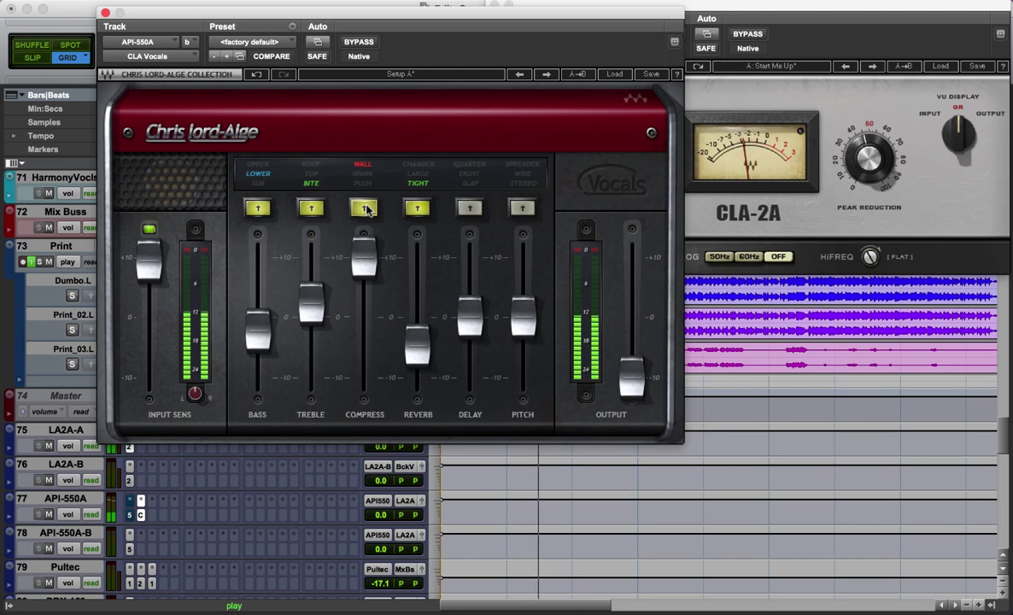
pyautogui.click(365, 209)
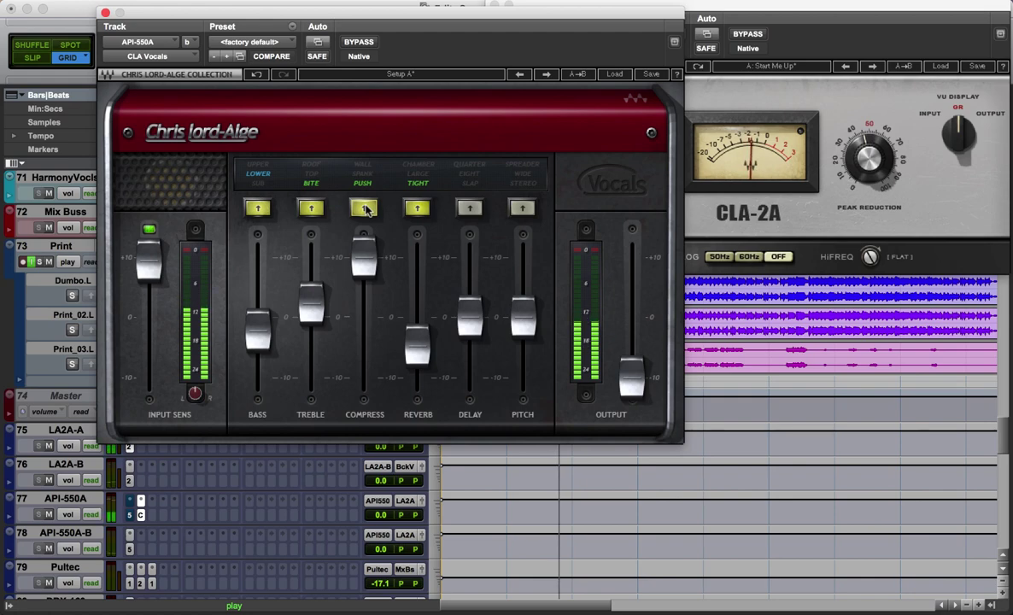
pyautogui.click(365, 210)
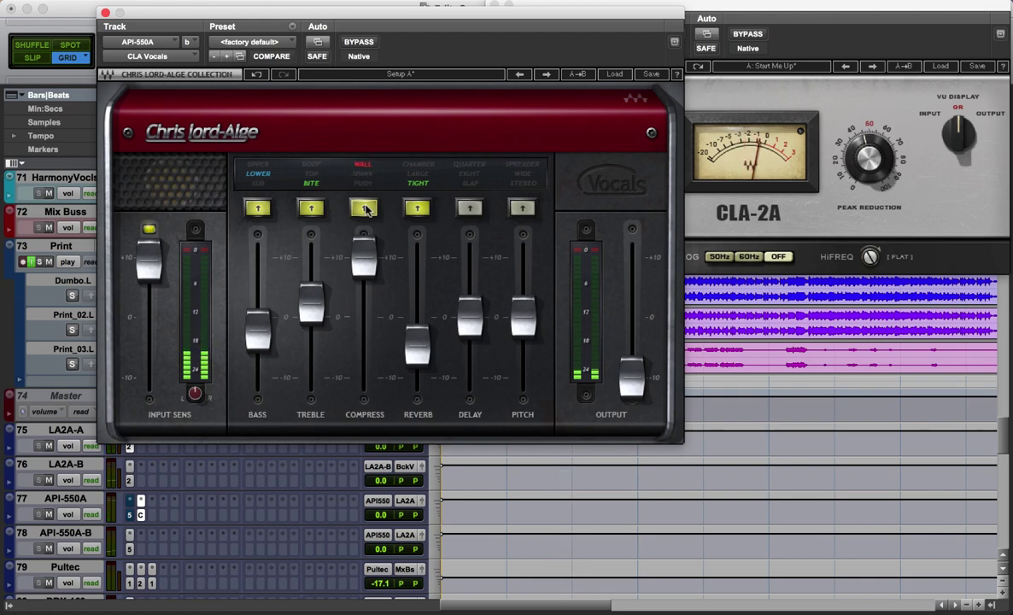
pyautogui.click(366, 209)
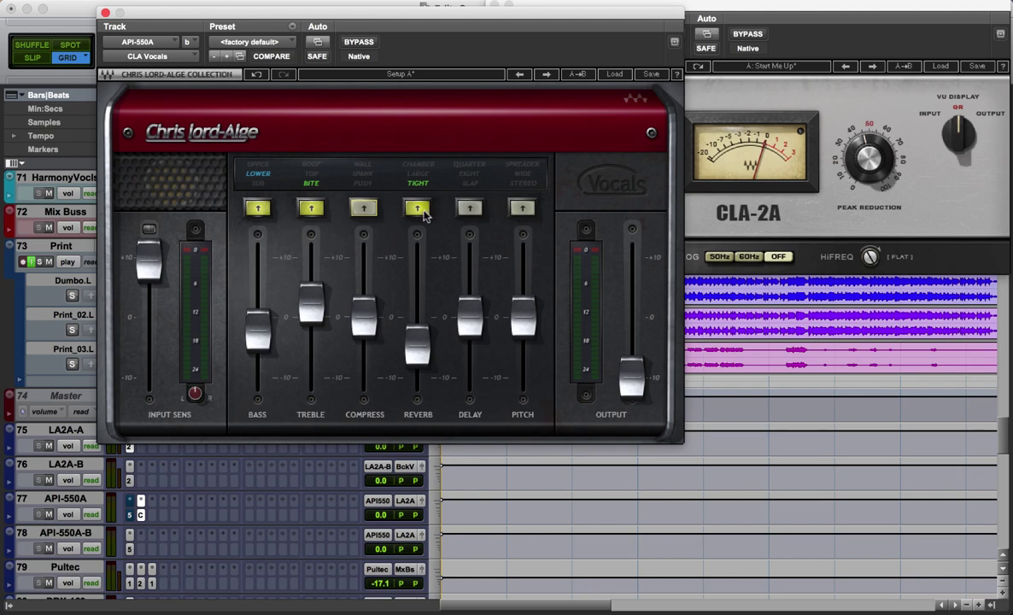
# Raise the Reverb fader to about 10 during playback, compare the Large and Chamber modes, and lower the Large reverb to 5.1
pyautogui.press('space')
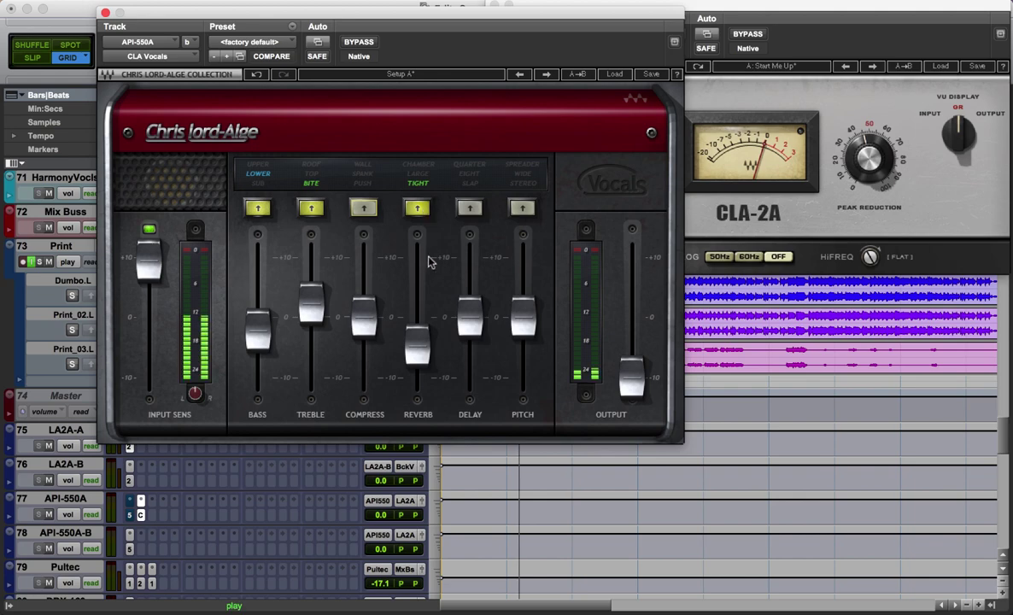
pyautogui.moveTo(417, 343); pyautogui.dragTo(424, 261)
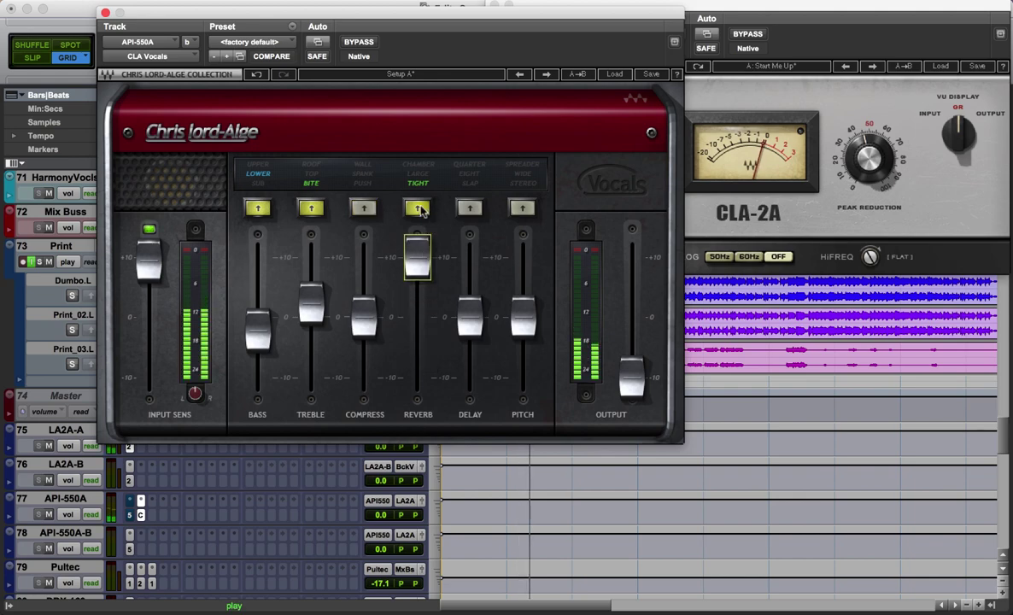
pyautogui.click(418, 209)
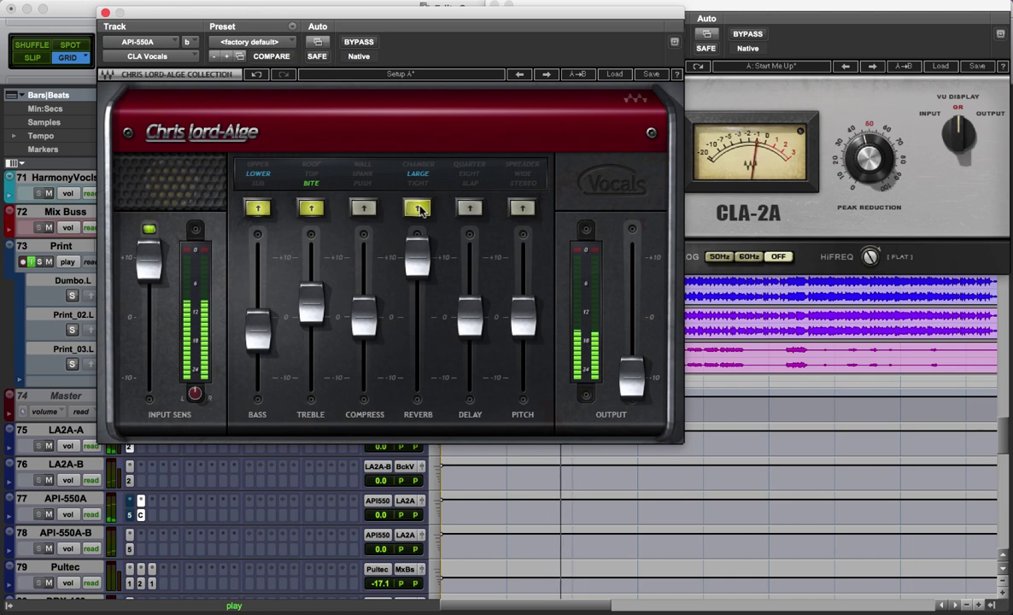
pyautogui.click(418, 210)
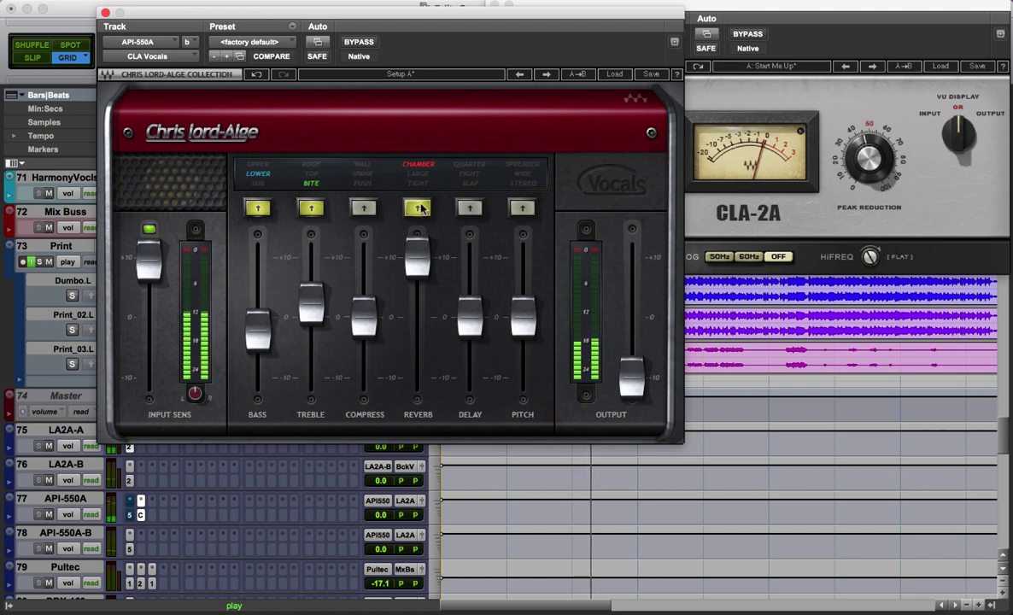
pyautogui.click(418, 208)
pyautogui.click(418, 209)
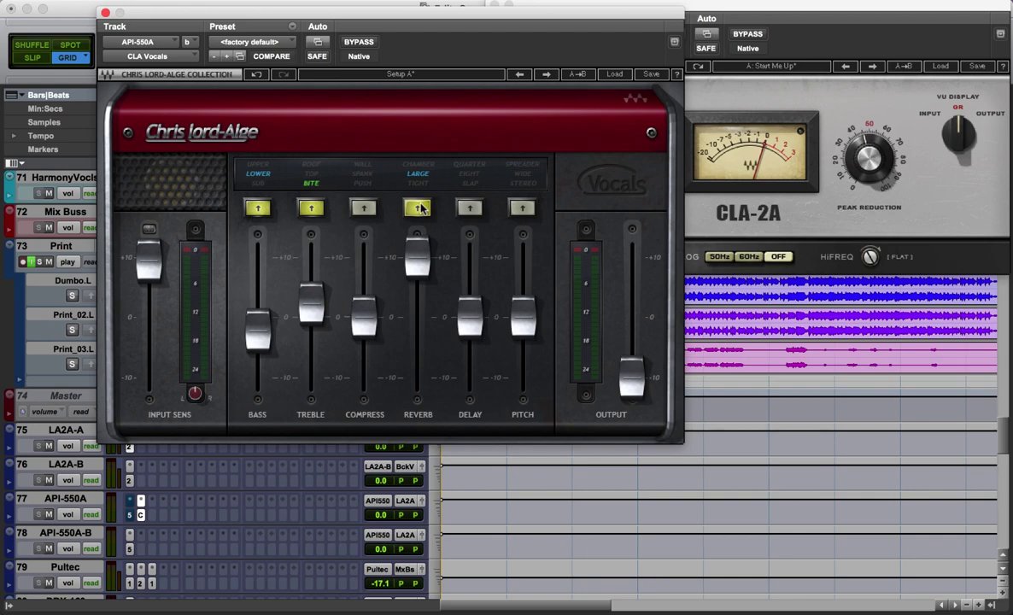
pyautogui.moveTo(418, 263); pyautogui.dragTo(430, 312)
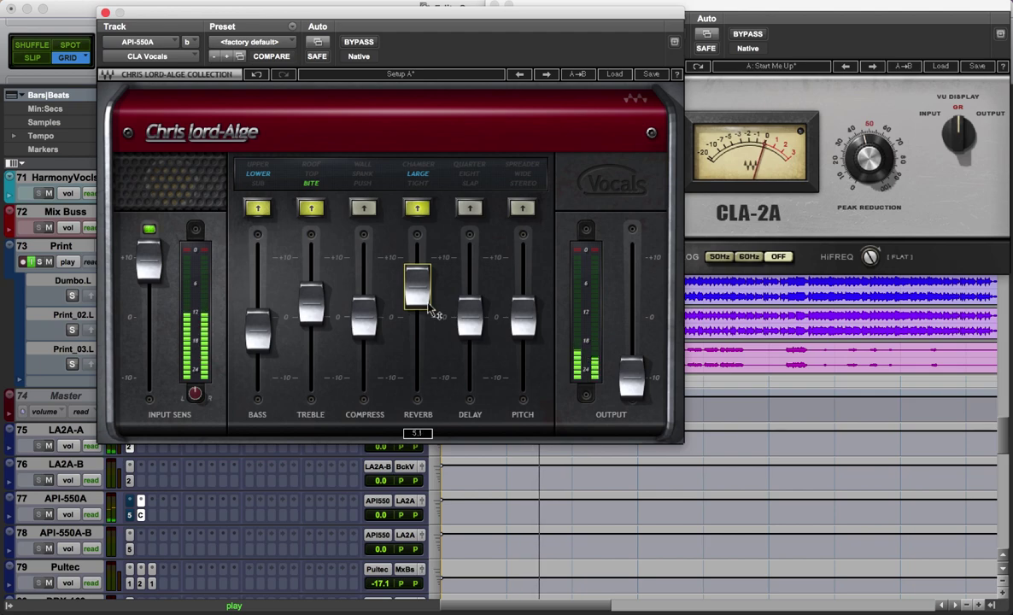
# Insert an EQ3 7-Band after CLA Vocals on the API-550A track and enable its high-pass filter at 12 dB/oct and 189.1 Hz
pyautogui.click(155, 506)
pyautogui.moveTo(222, 533)
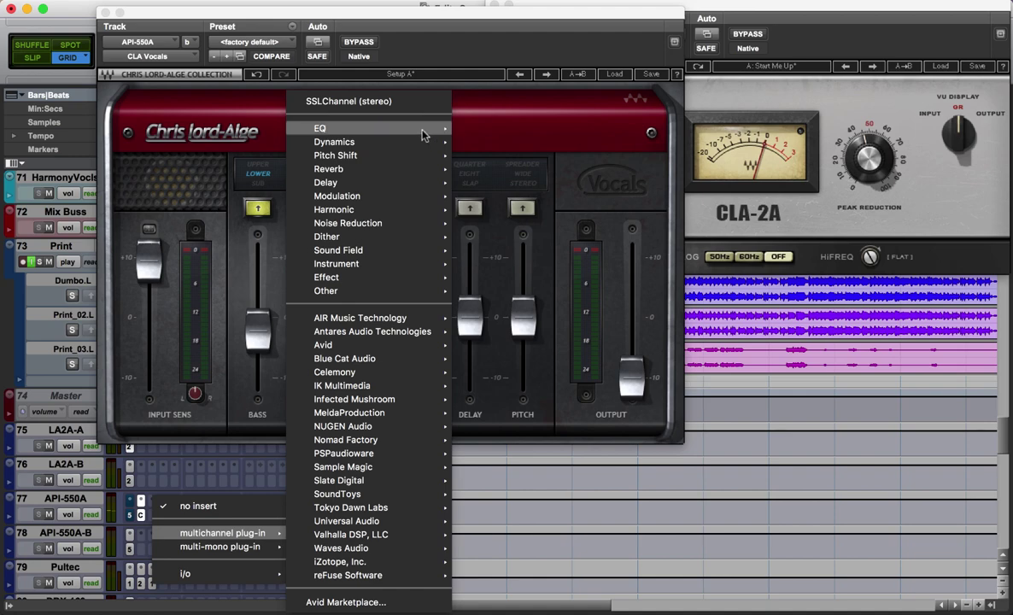
pyautogui.moveTo(391, 120)
pyautogui.click(512, 126)
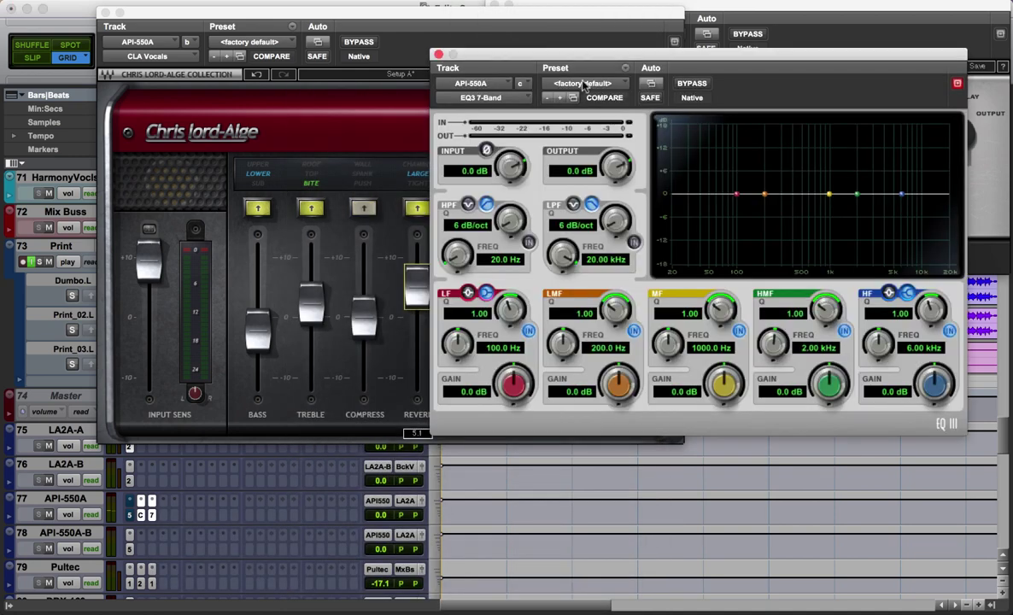
pyautogui.click(528, 241)
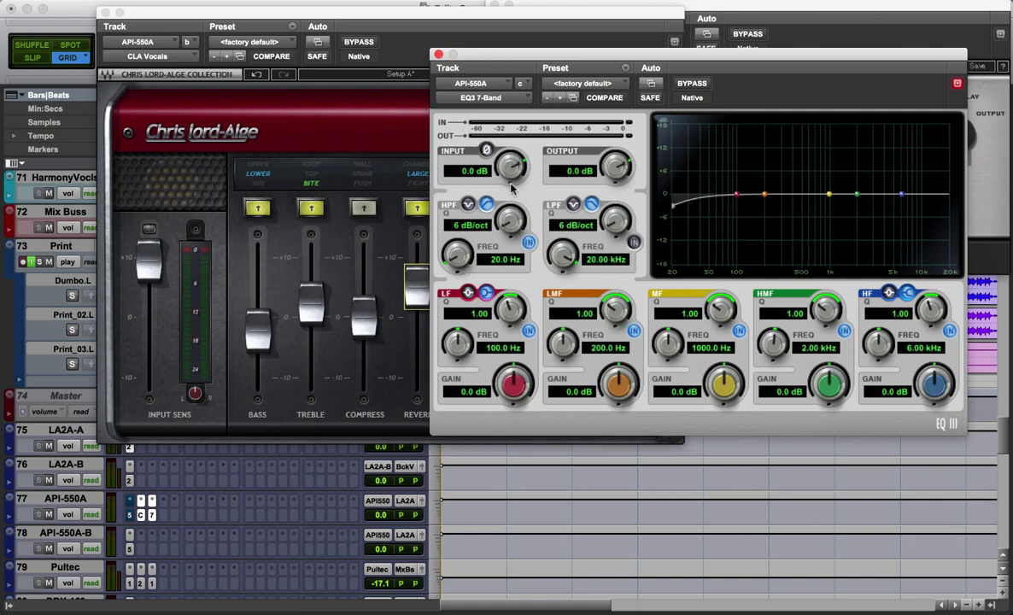
pyautogui.moveTo(510, 224); pyautogui.dragTo(496, 218)
pyautogui.moveTo(457, 254); pyautogui.dragTo(504, 212)
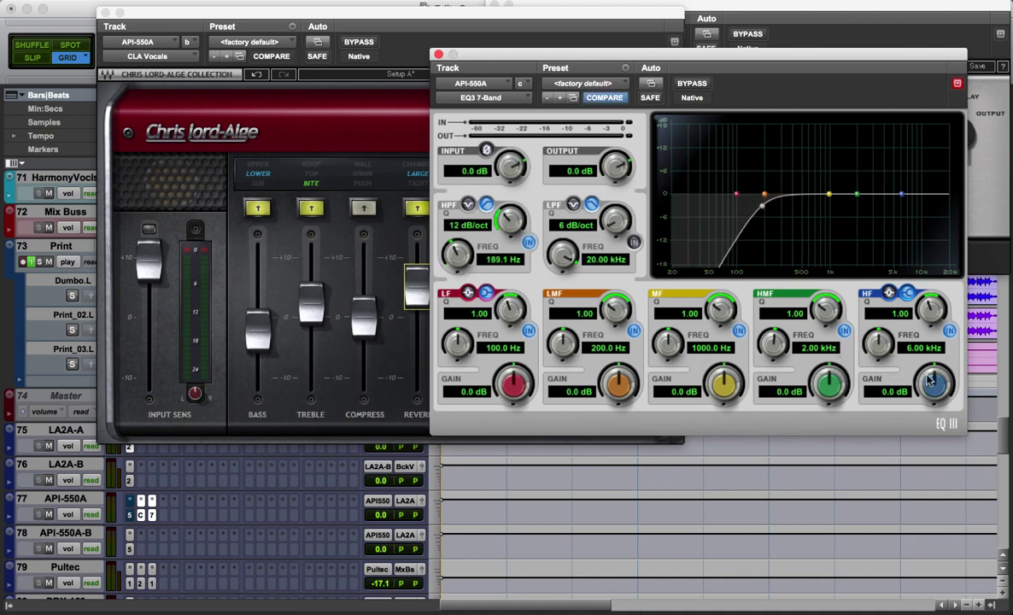
# Set the EQ's HF gain to -1.4 dB, LMF gain to -2.5 dB and HMF to 2.3 dB at 3.07 kHz, and return to CLA Vocals
pyautogui.moveTo(945, 388); pyautogui.dragTo(944, 410)
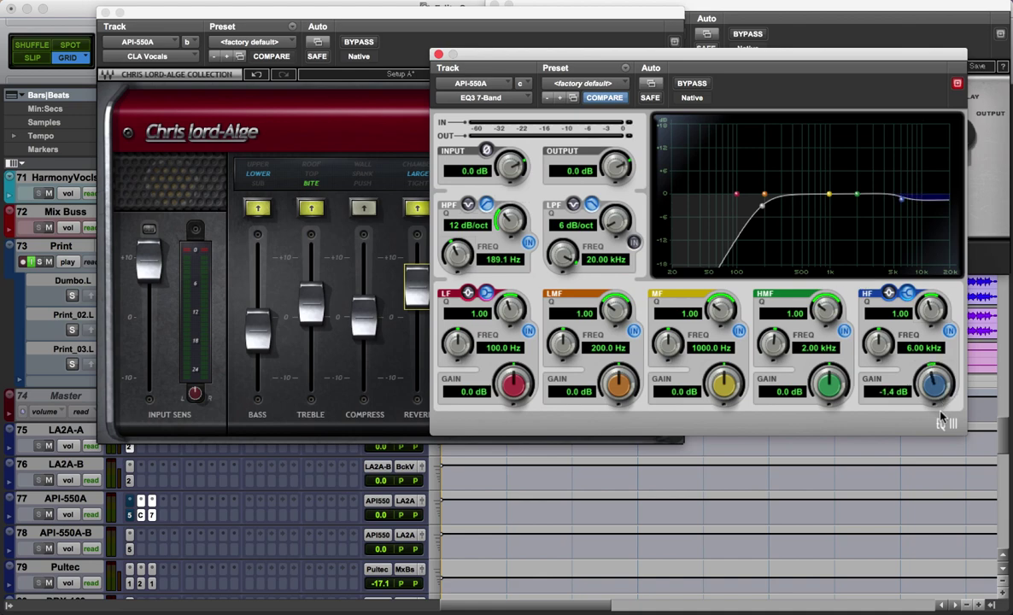
pyautogui.moveTo(627, 385); pyautogui.dragTo(628, 427)
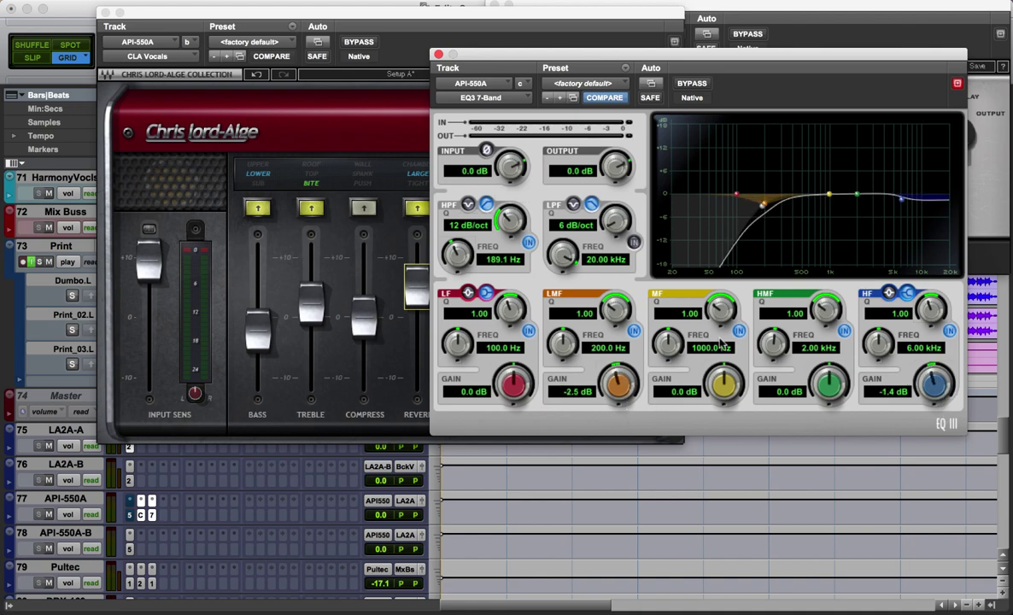
pyautogui.moveTo(835, 397); pyautogui.dragTo(773, 327)
pyautogui.click(448, 34)
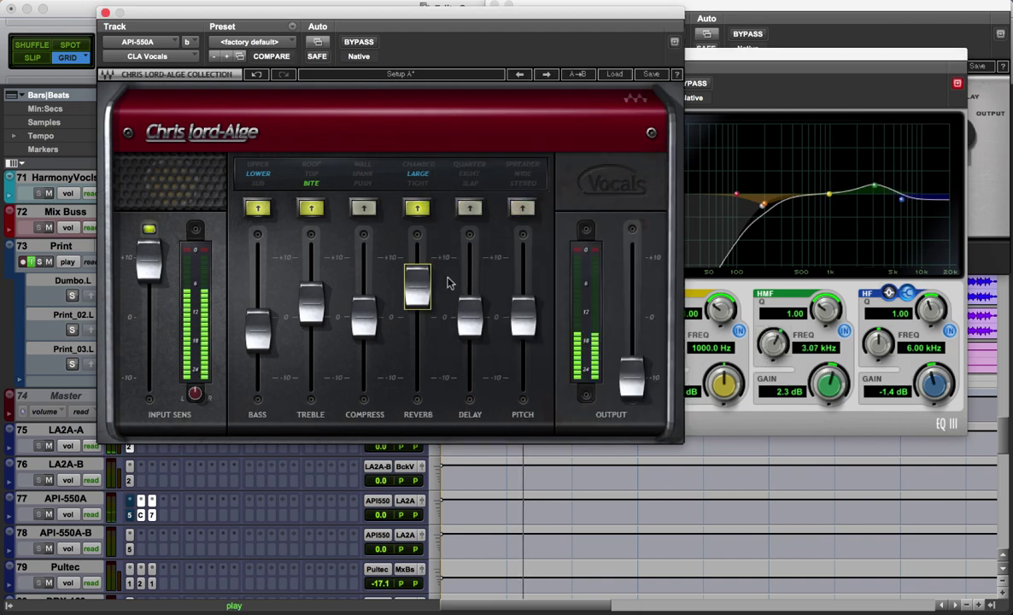
# Lower the Reverb fader to 3.4 and further below 0 during playback, and undo the Reverb changes to restore Tight
pyautogui.moveTo(416, 286); pyautogui.dragTo(416, 295)
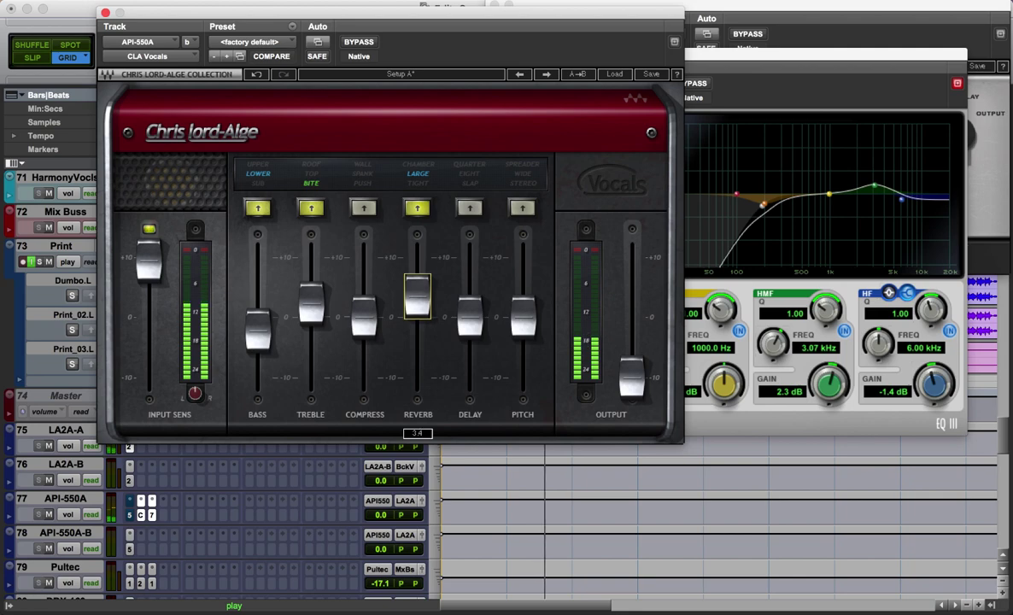
pyautogui.moveTo(417, 295); pyautogui.dragTo(417, 325)
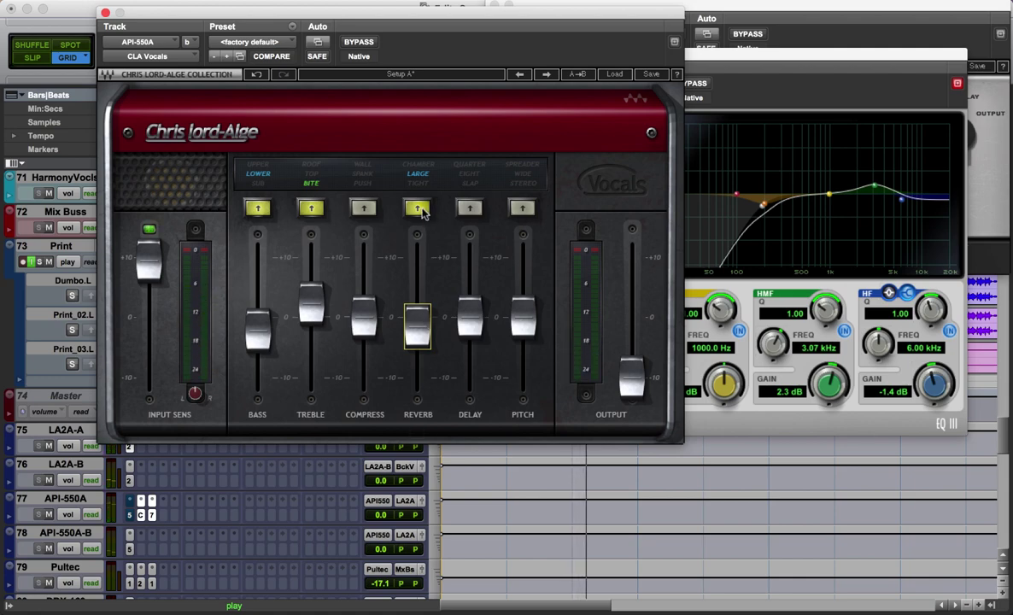
pyautogui.press('space')
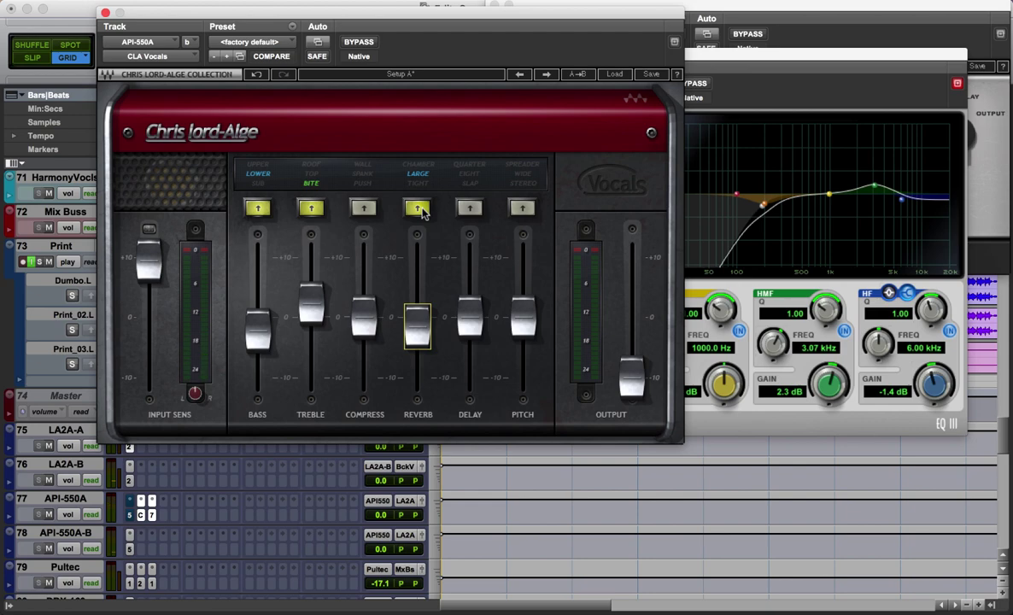
pyautogui.click(258, 75)
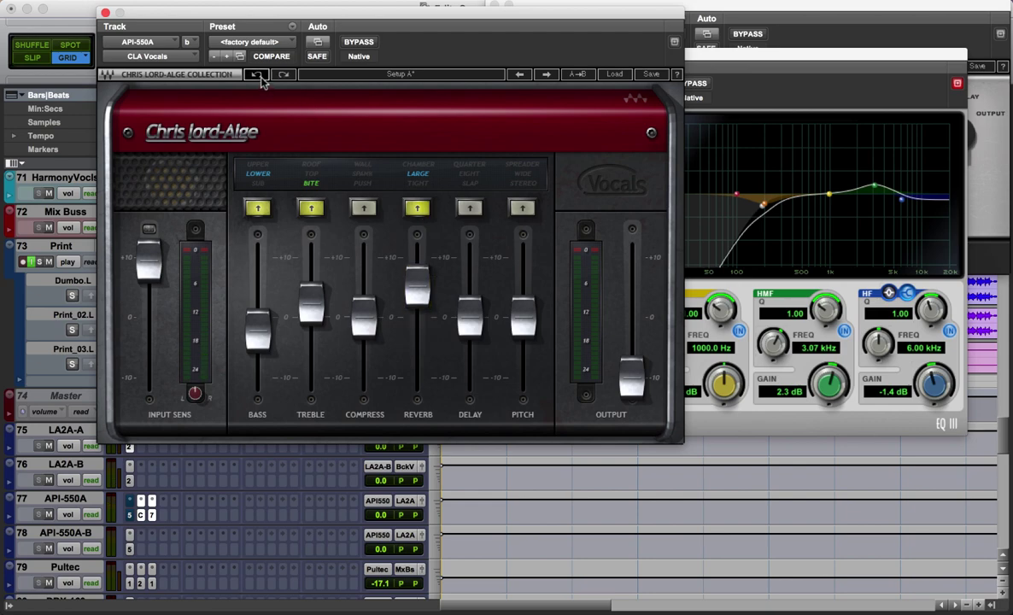
pyautogui.click(258, 75)
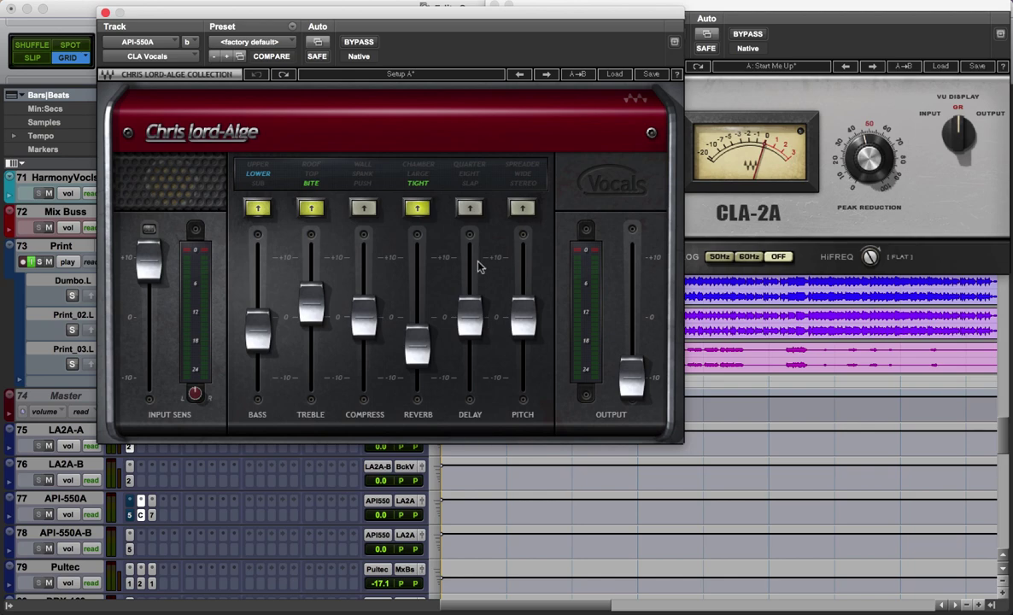
# Raise the Delay fader and switch the Delay section on during playback, trying the Eight mode
pyautogui.moveTo(479, 297); pyautogui.dragTo(474, 273)
pyautogui.press('space')
pyautogui.click(470, 210)
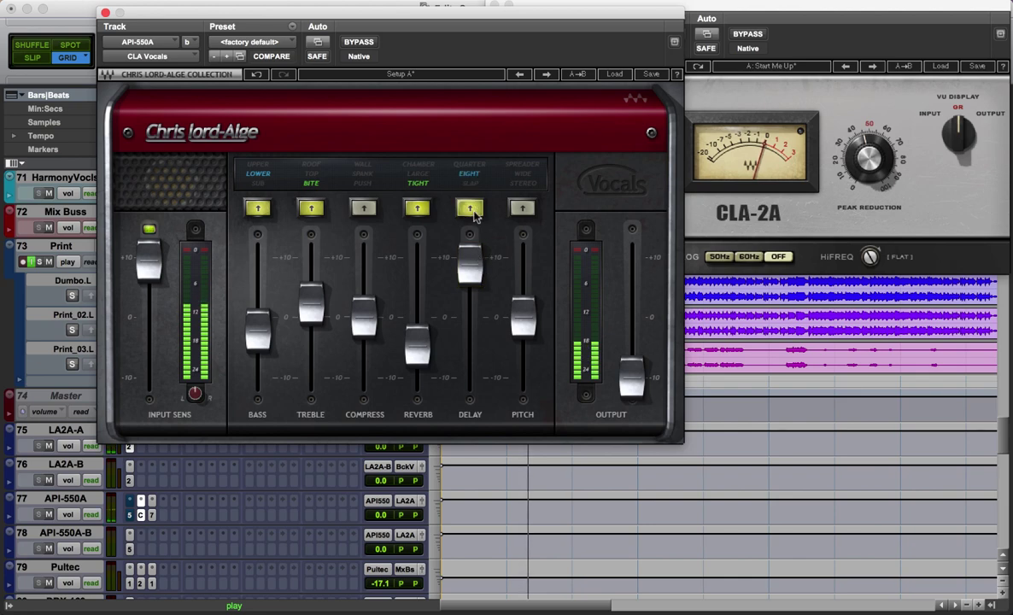
pyautogui.click(471, 266)
# Try the Delay fader at -5.7 in Slap mode and return it to 0.0
pyautogui.moveTo(472, 266); pyautogui.dragTo(469, 363)
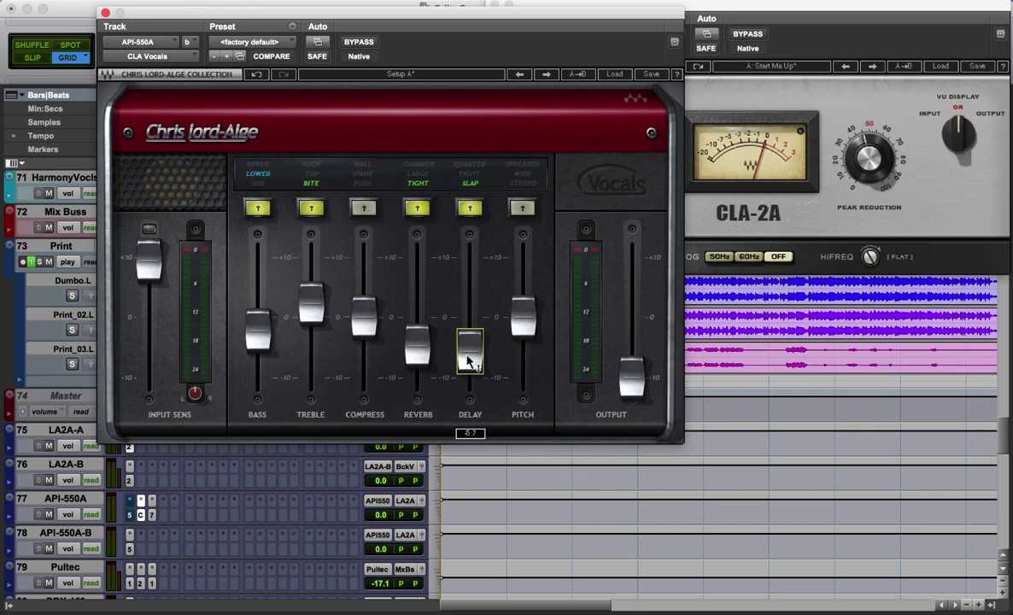
pyautogui.moveTo(469, 360); pyautogui.dragTo(469, 327)
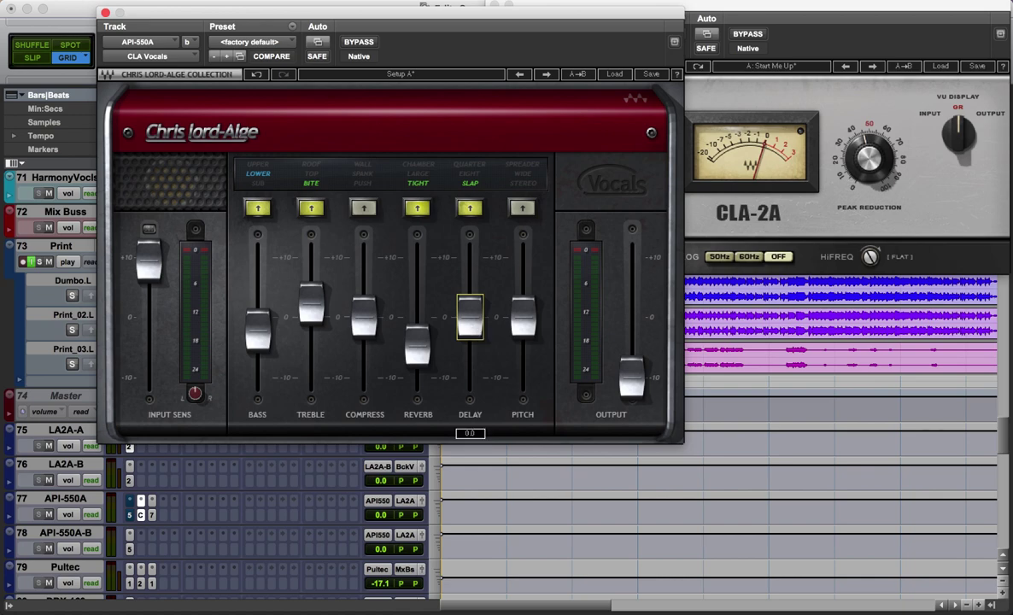
pyautogui.moveTo(476, 335); pyautogui.dragTo(476, 359)
pyautogui.keyDown('alt'); pyautogui.click(476, 359); pyautogui.keyUp('alt')
# Switch on the Pitch section in Stereo, raise its fader to 9.8 during playback, and try the Spreader mode
pyautogui.click(523, 207)
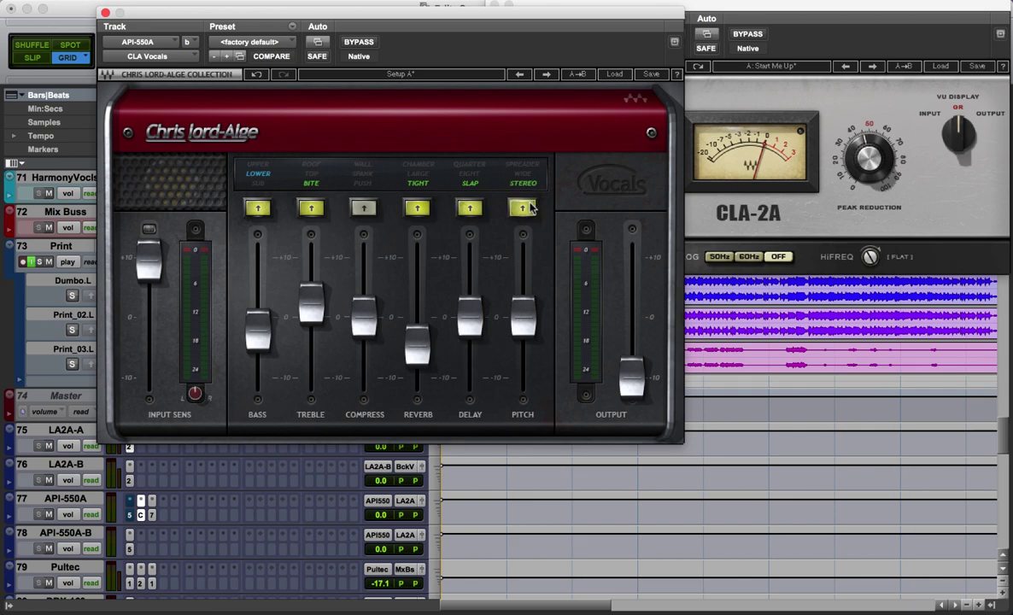
pyautogui.press('space')
pyautogui.moveTo(523, 317); pyautogui.dragTo(522, 256)
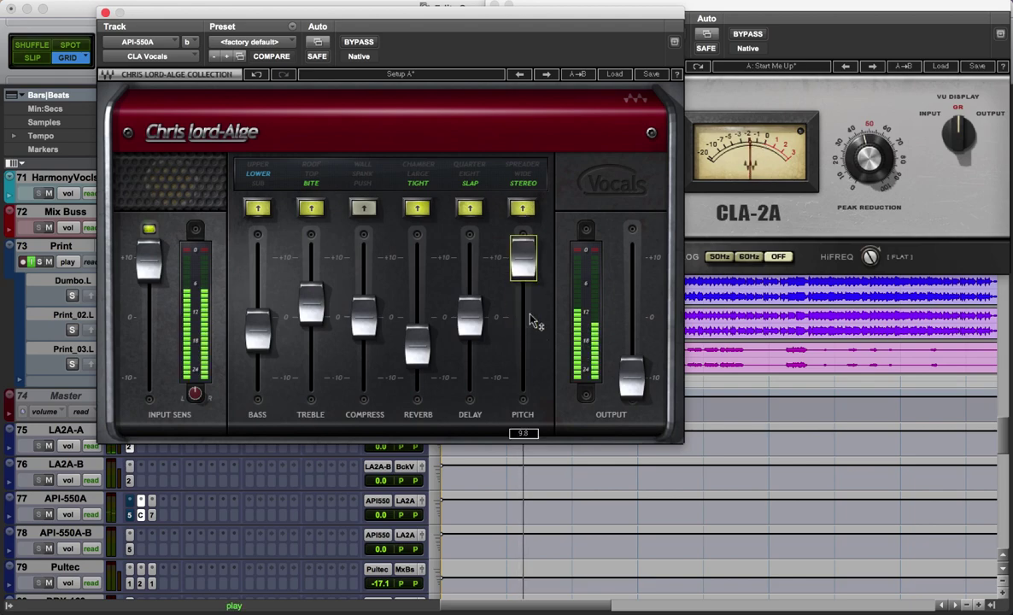
pyautogui.click(523, 210)
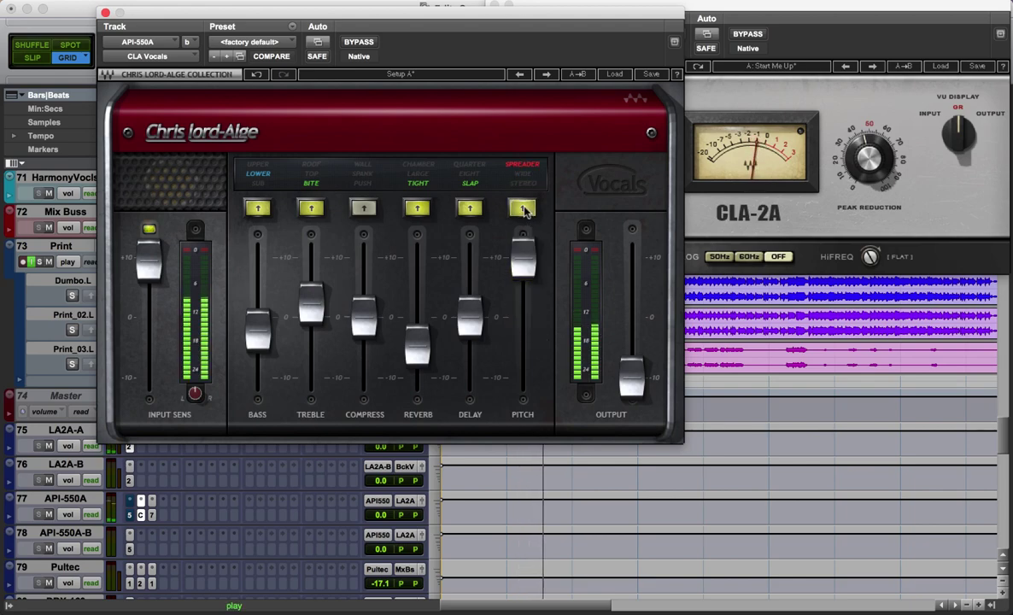
# Switch the Pitch section off and back on in Wide mode, restart playback, and lower the Pitch fader to 3.1
pyautogui.click(524, 209)
pyautogui.click(523, 209)
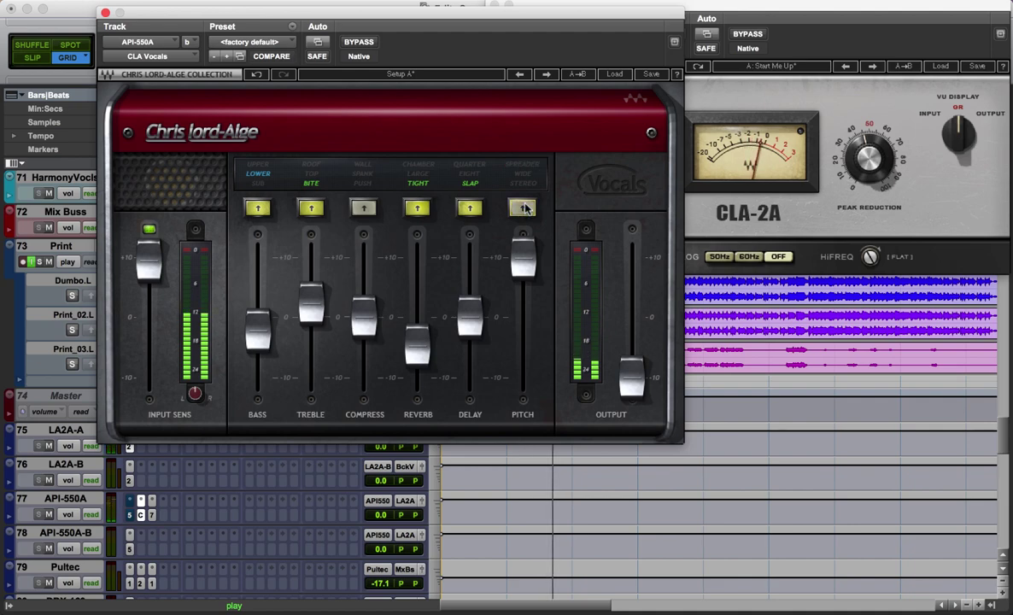
pyautogui.press('space')
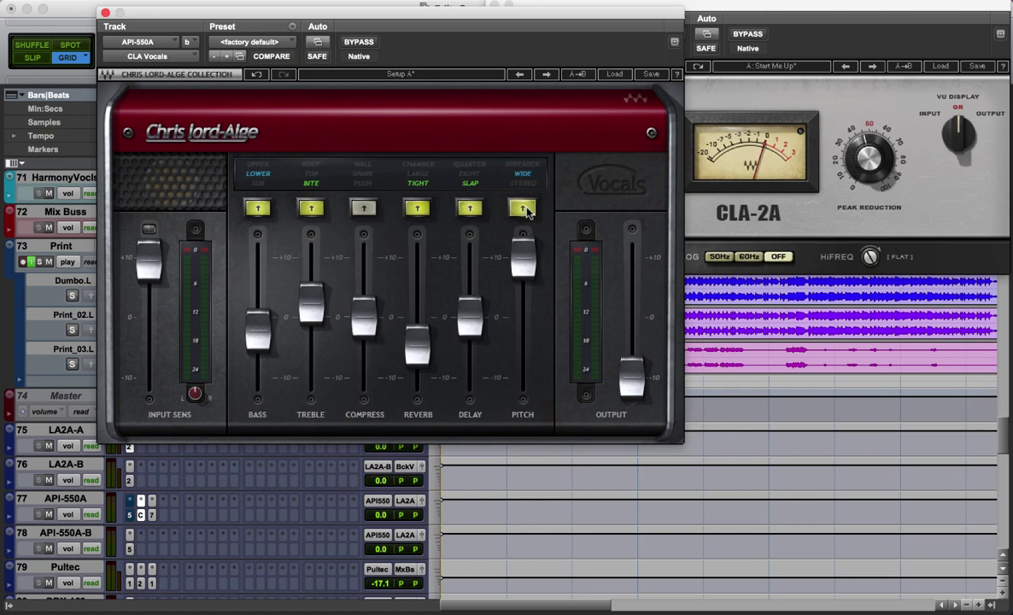
pyautogui.press('space')
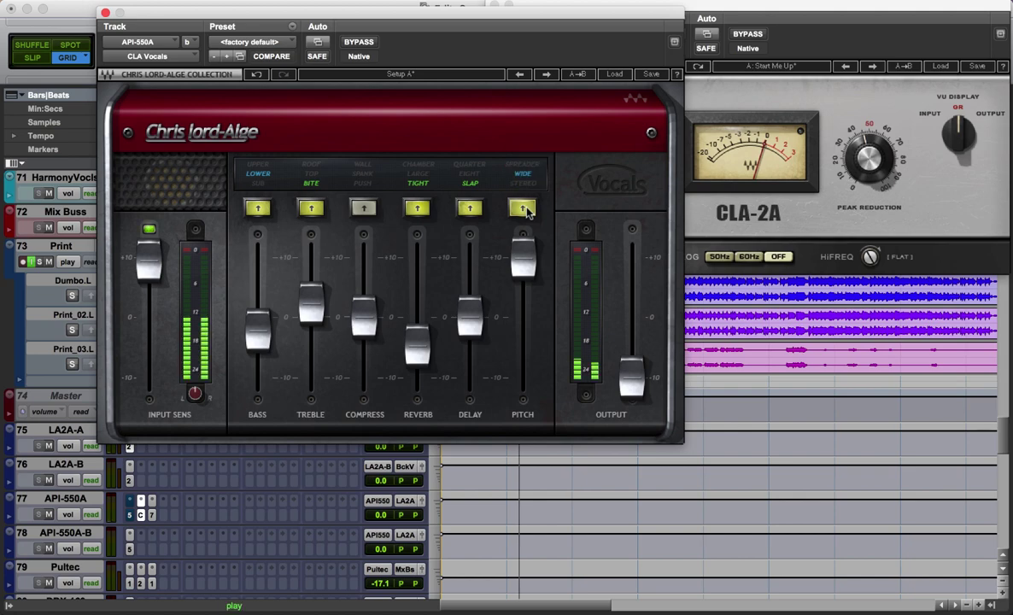
pyautogui.click(522, 259)
pyautogui.moveTo(522, 259); pyautogui.dragTo(523, 299)
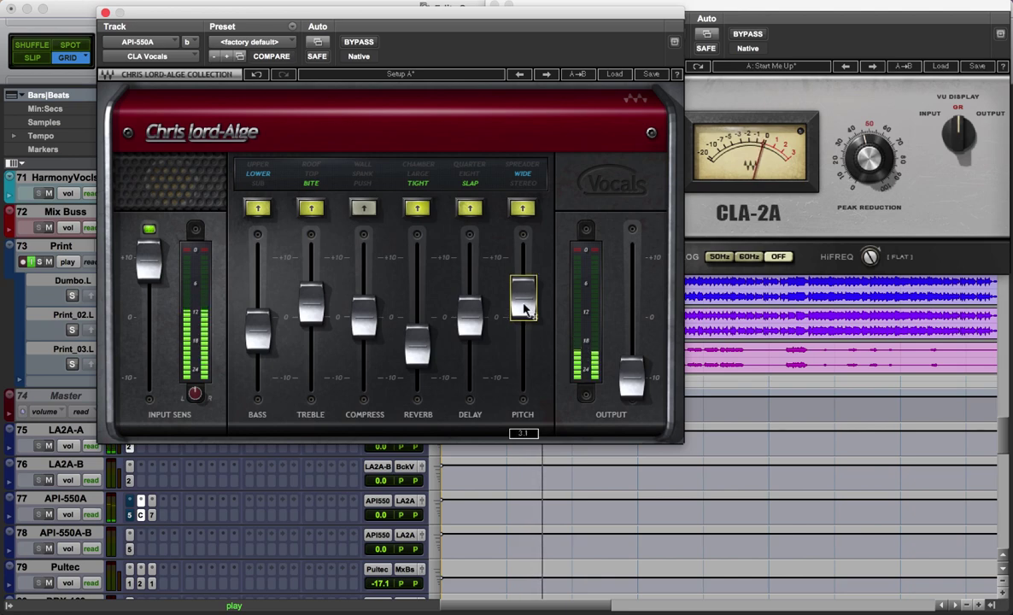
# Compare Stereo with Wide mode for Pitch during playback, and reset the Pitch fader to 0 after trying -0.4
pyautogui.click(523, 209)
pyautogui.click(523, 209)
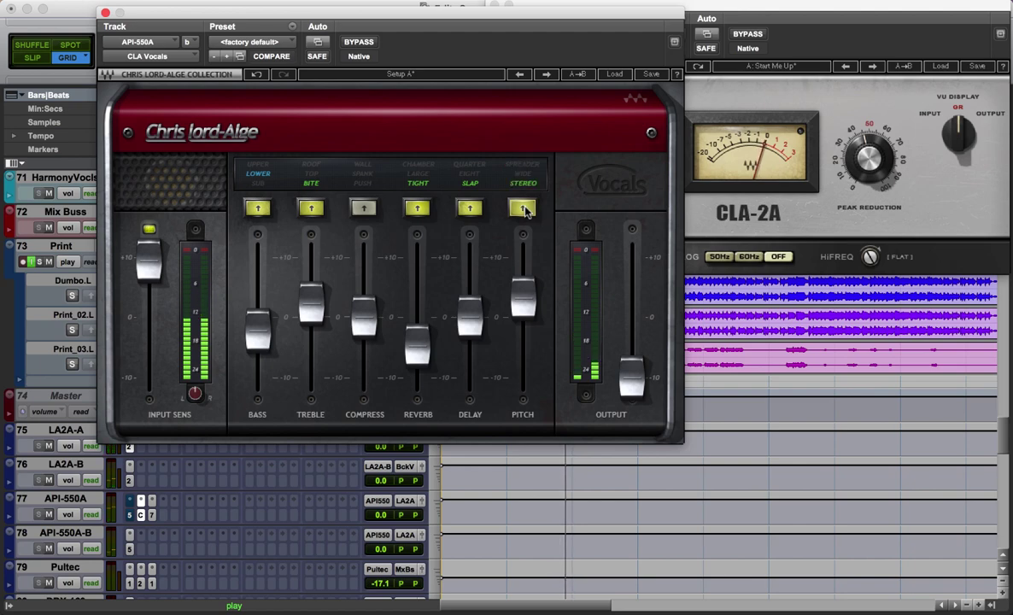
pyautogui.click(524, 210)
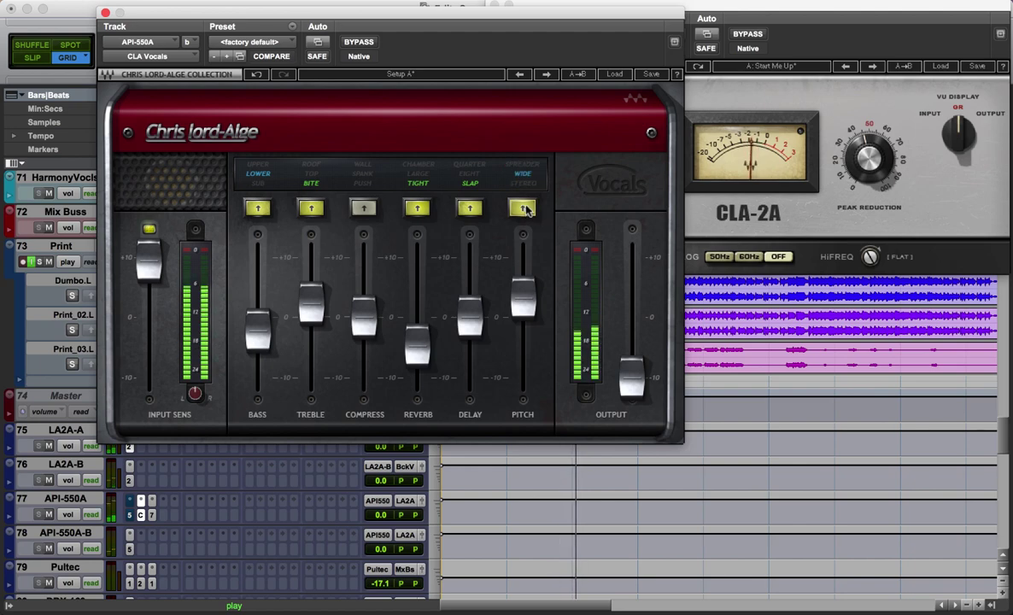
pyautogui.moveTo(523, 299); pyautogui.dragTo(523, 320)
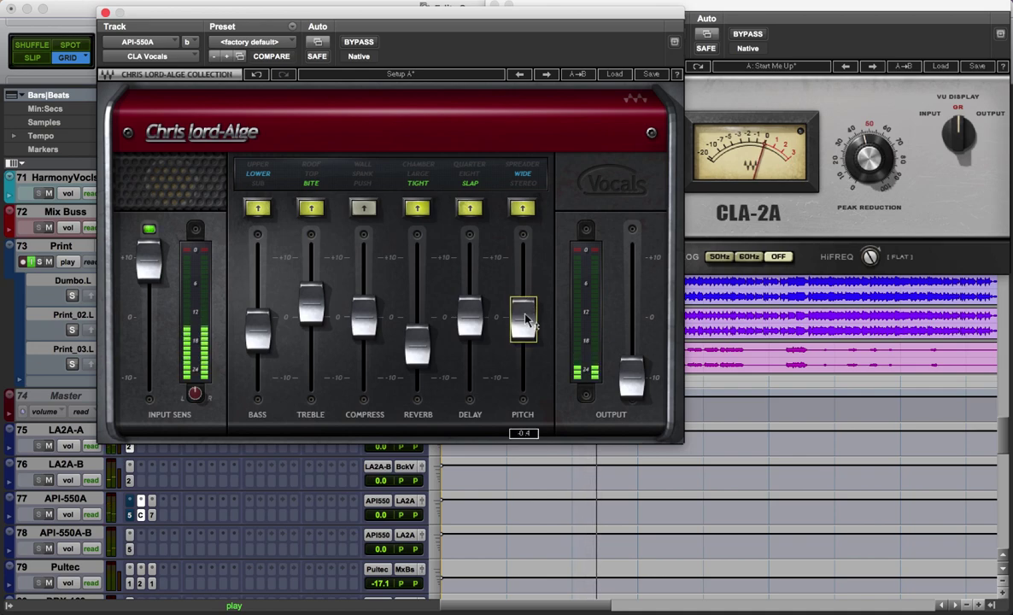
pyautogui.keyDown('alt'); pyautogui.click(525, 317); pyautogui.keyUp('alt')
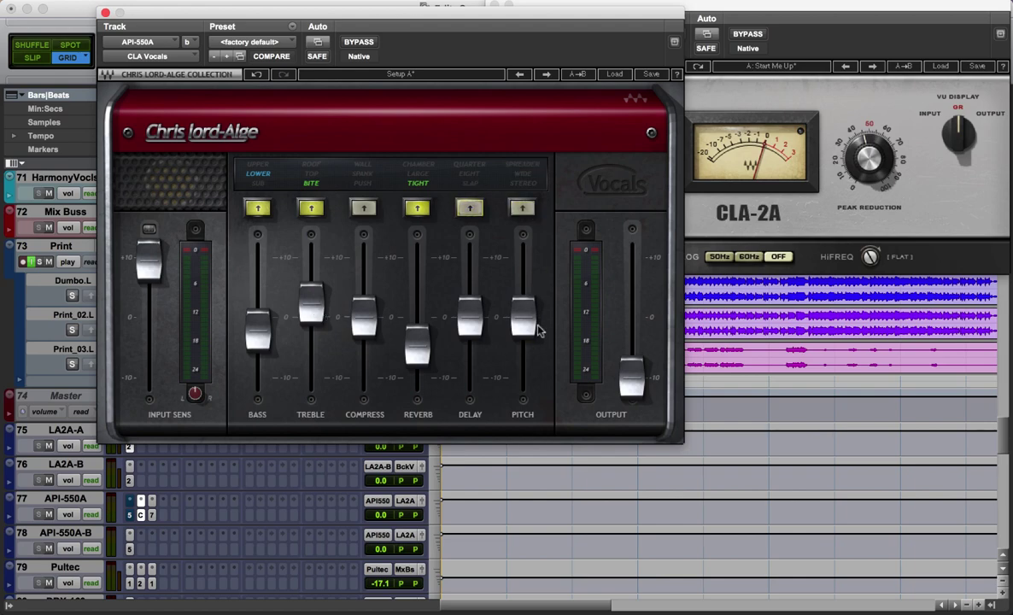
# Close the CLA-2A window and move the CLA Vocals window to the screen's upper-left corner
pyautogui.click(760, 5)
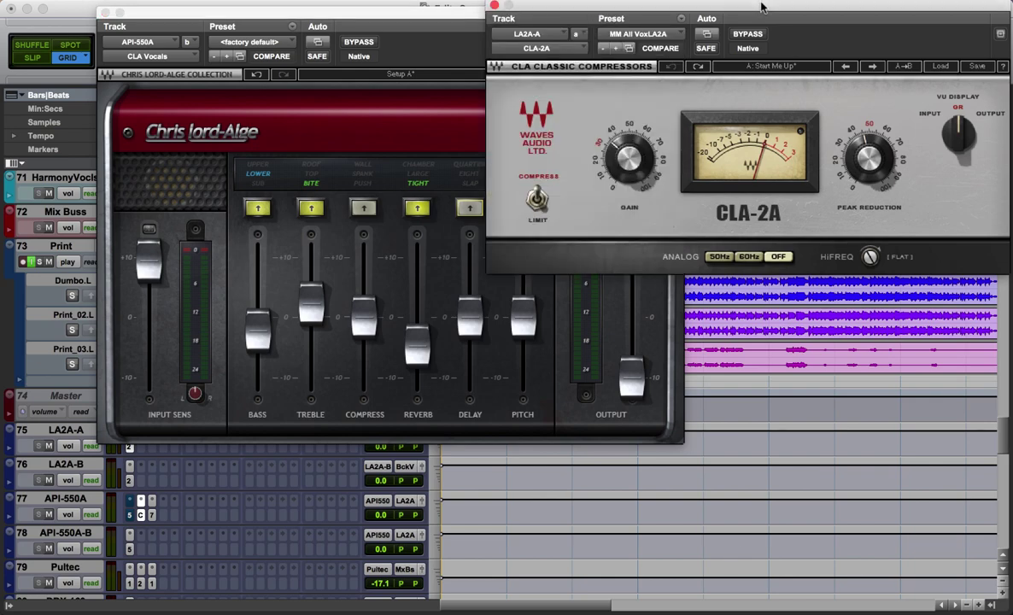
pyautogui.click(494, 6)
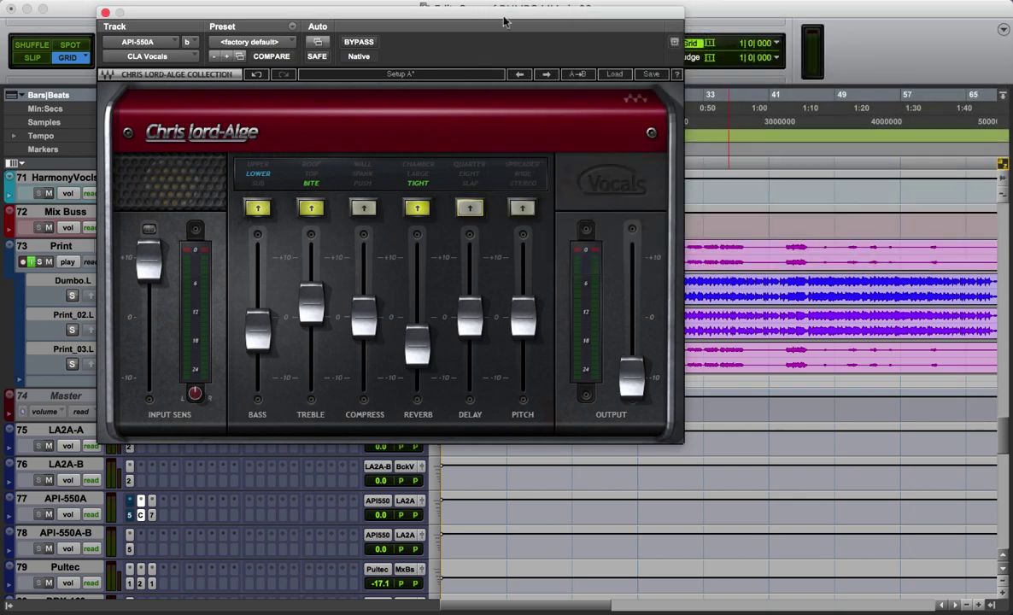
pyautogui.moveTo(519, 17); pyautogui.dragTo(434, 12)
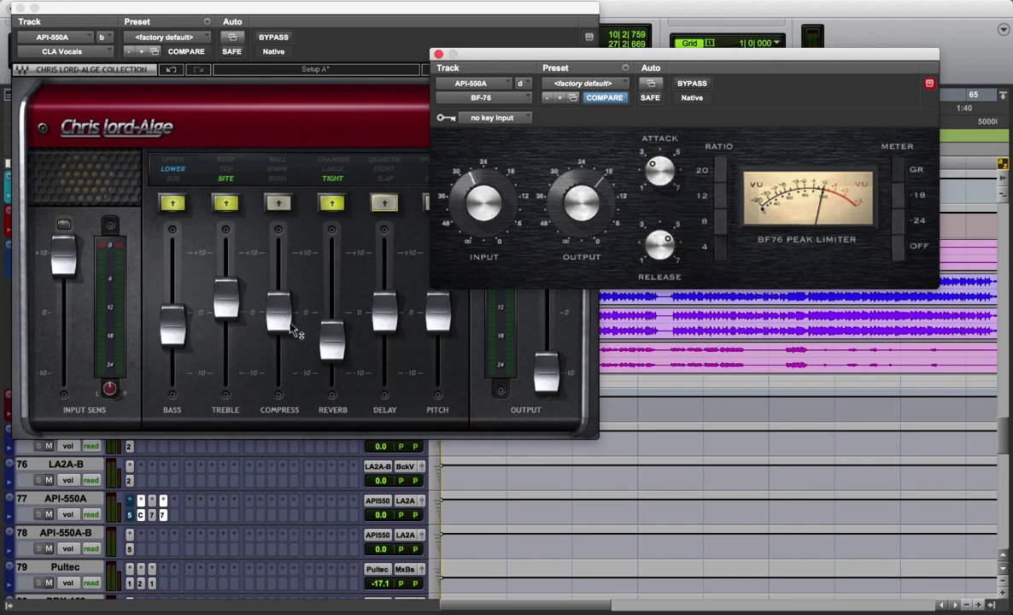
# Remove the BF-76 plug-in from insert d of the API-550A track
pyautogui.click(162, 512)
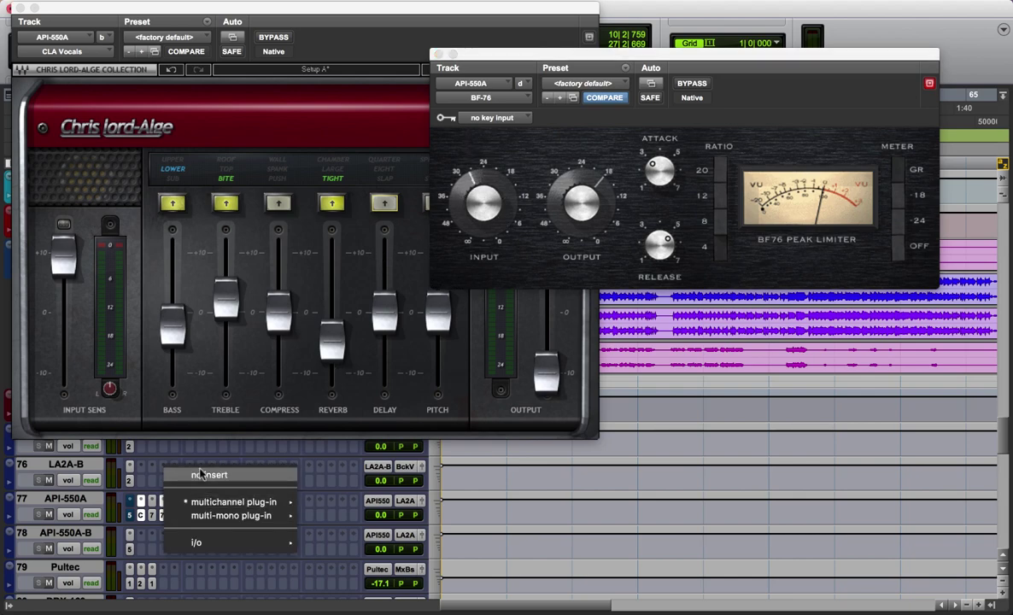
pyautogui.click(179, 465)
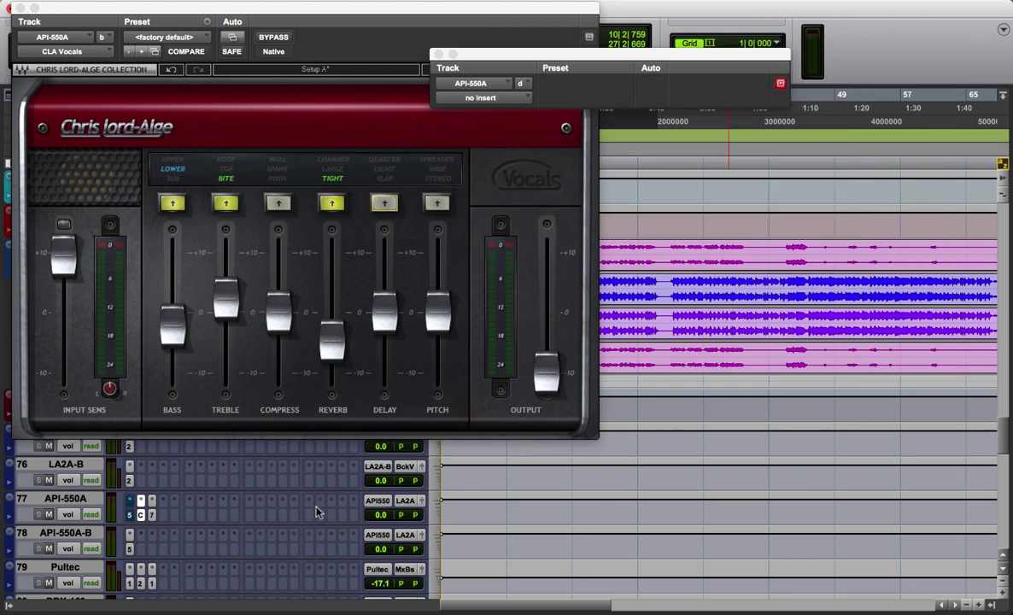
# Try a send from the API-550A track to Bus 23, remove the send, and close its window
pyautogui.click(312, 534)
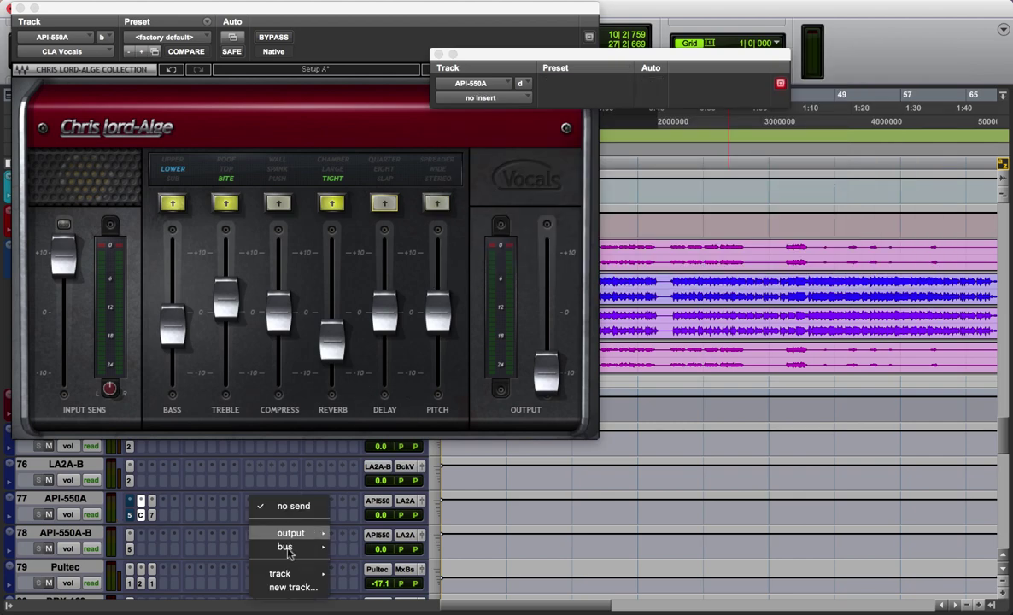
pyautogui.moveTo(325, 555)
pyautogui.click(390, 456)
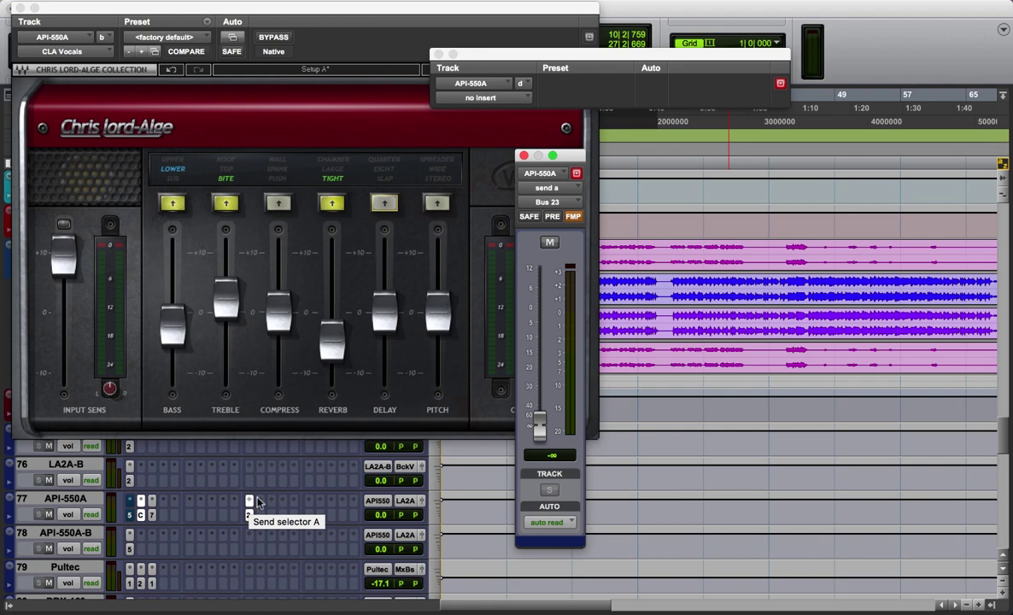
pyautogui.click(258, 502)
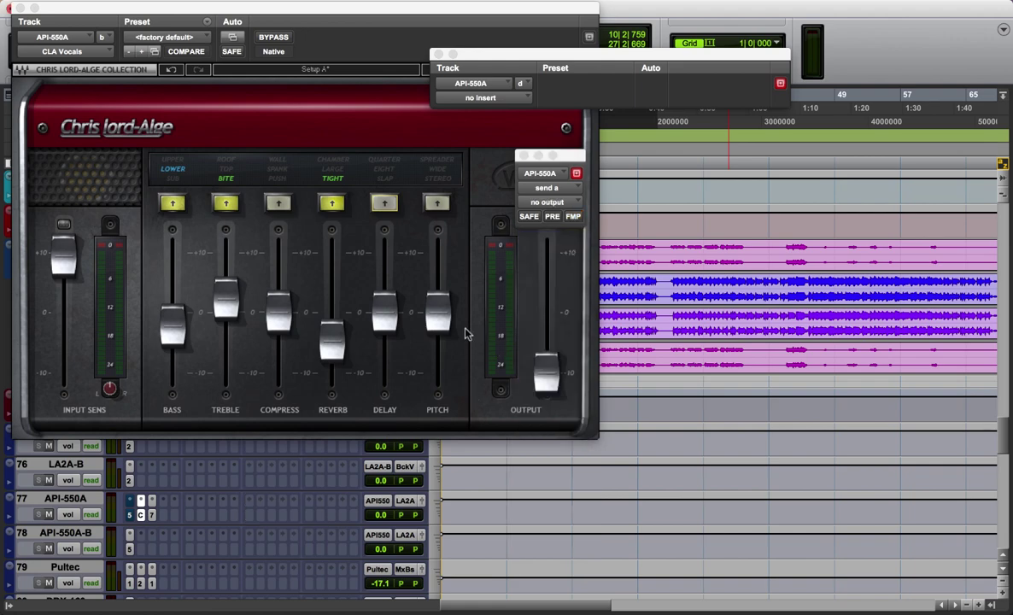
pyautogui.click(523, 156)
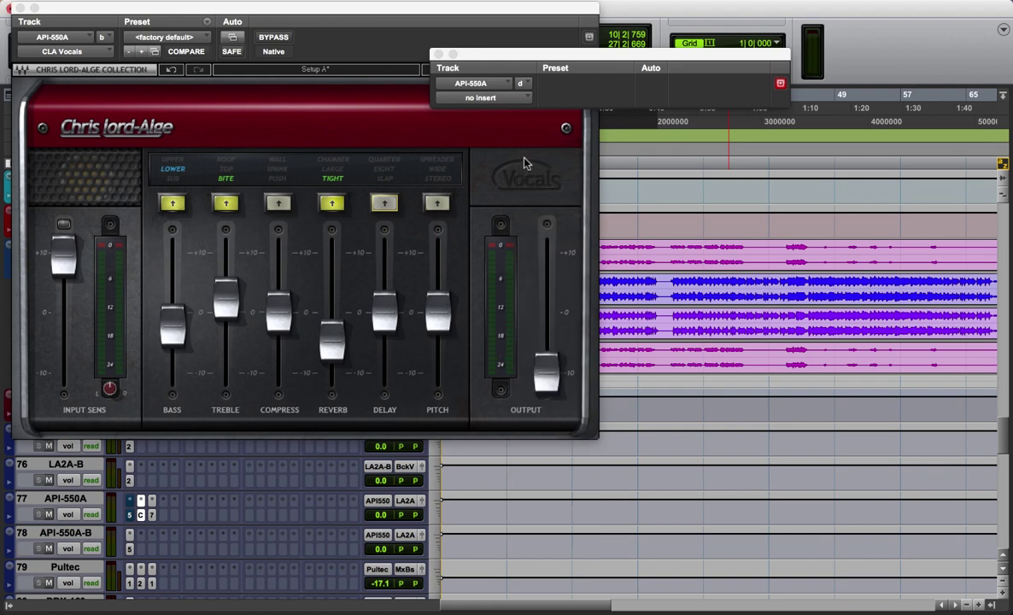
# Close the empty insert window and the CLA Vocals window to leave only the Edit window showing during playback
pyautogui.click(616, 210)
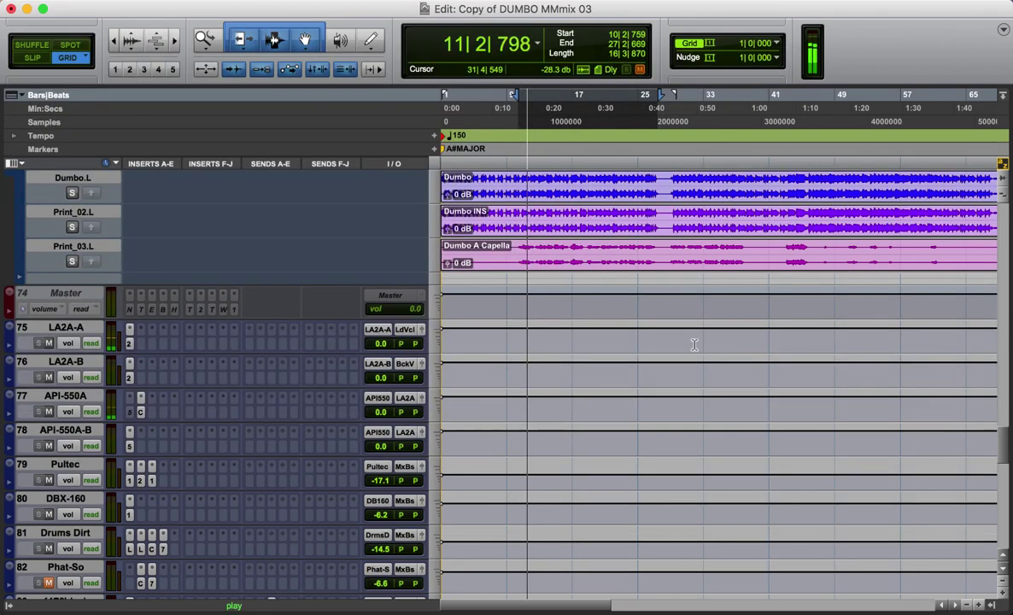
pyautogui.click(18, 7)
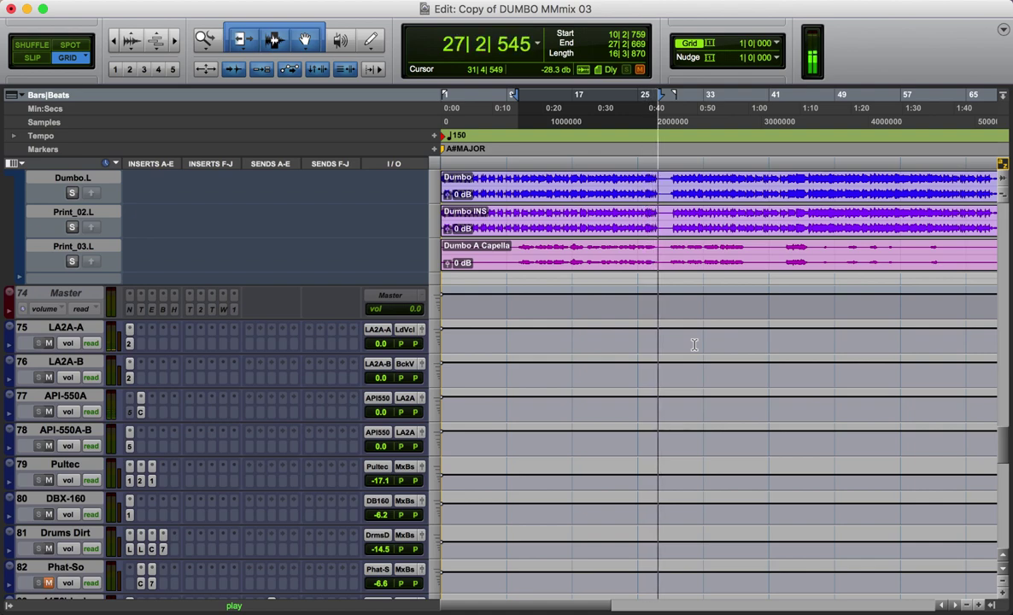
# Stop playback, move the start position to bar 27 and back to bar 26, and listen to the song from there
pyautogui.press('space')
pyautogui.click(658, 119)
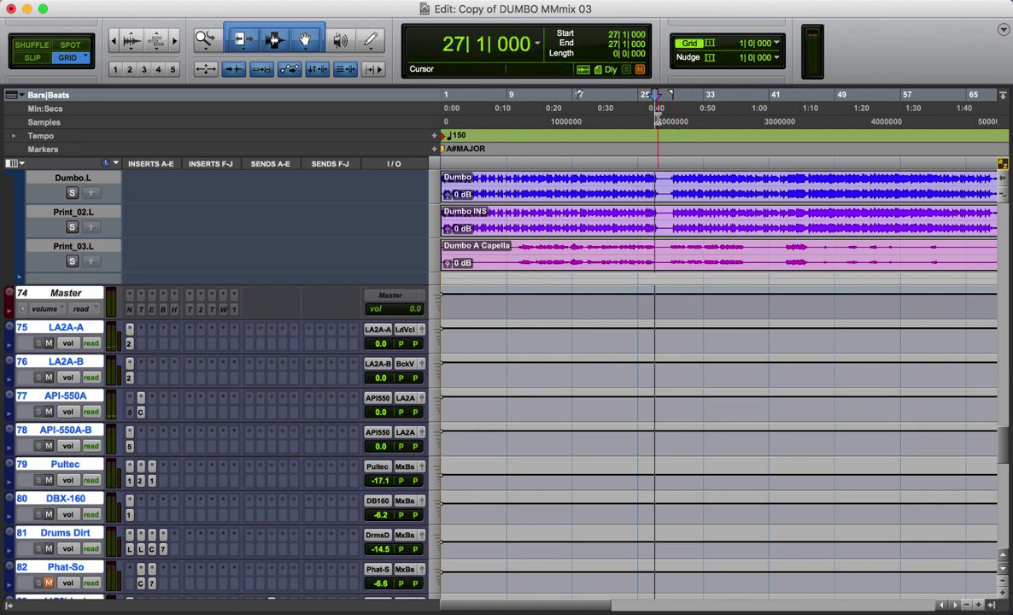
pyautogui.click(647, 119)
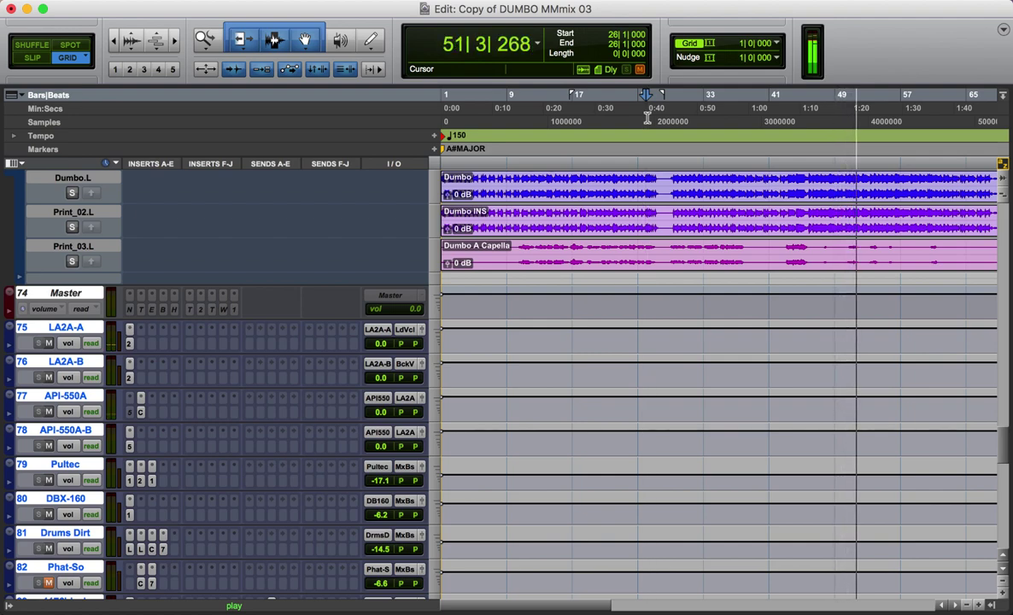
pyautogui.press('space')
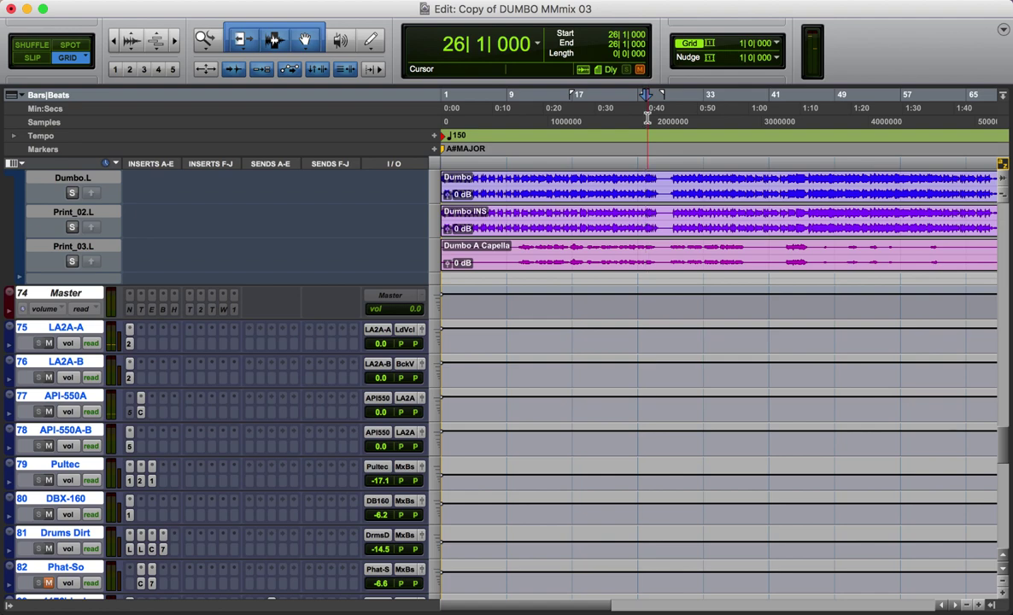